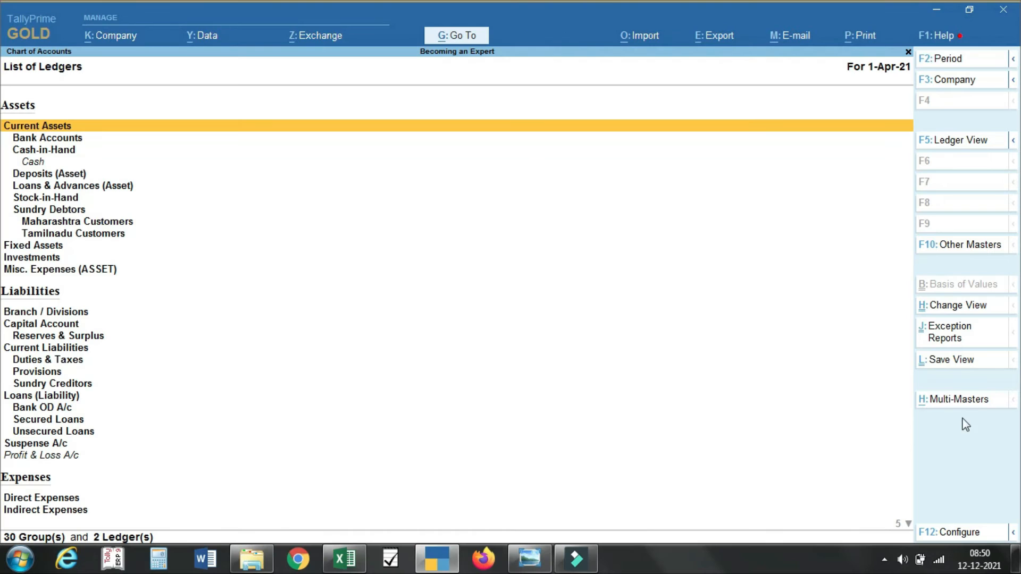
Step: Bring up the Multi-Masters options over the List of Ledgers with Ctrl+H
key("ctrl+h")
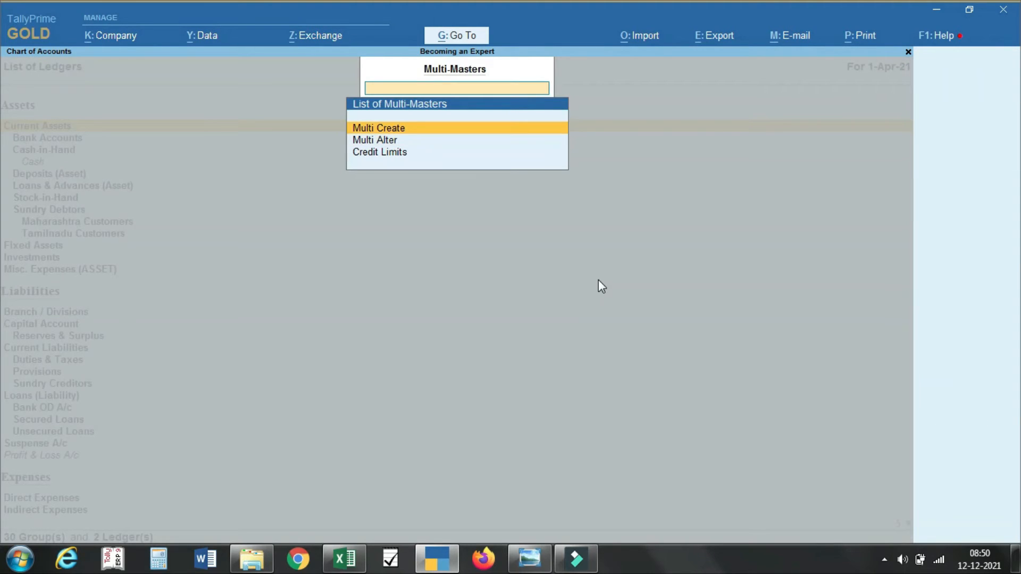
Step: Open Multi Create for ledgers, then leave it unused and return to Gateway of Tally
key("Down")
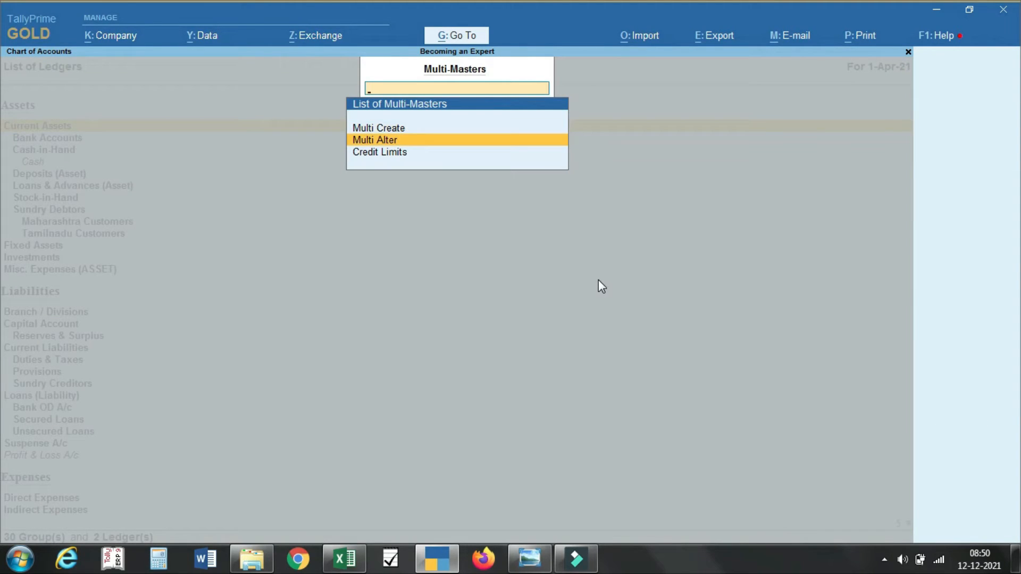
key("Down")
key("Down")
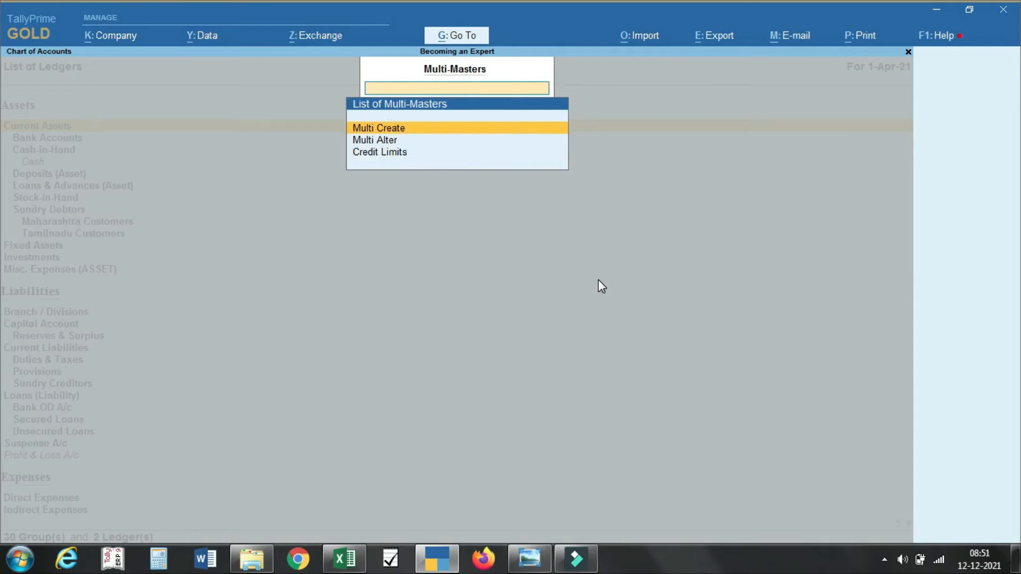
key("Return")
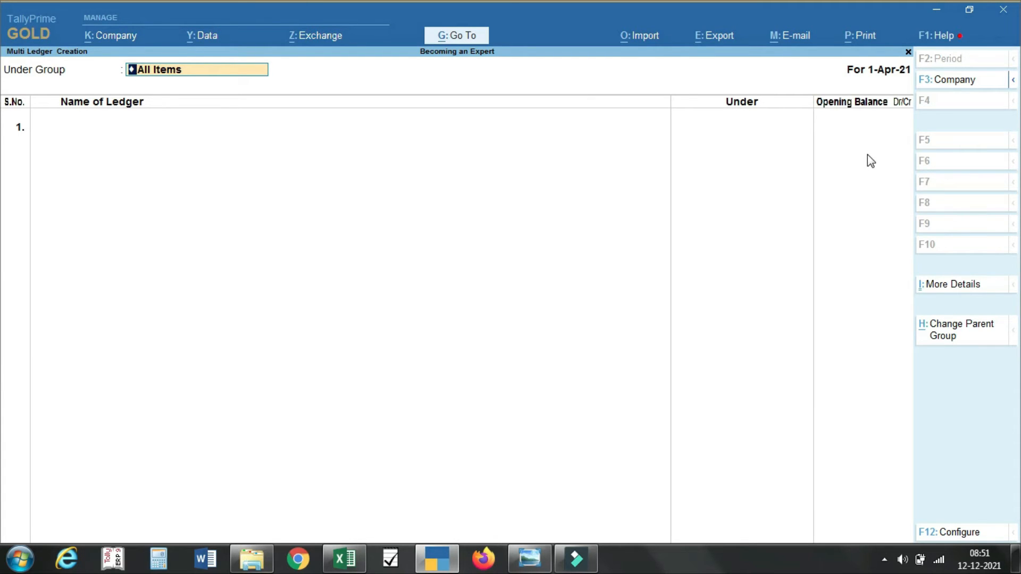
key("BackSpace")
key("Escape")
key("Escape")
key("Up")
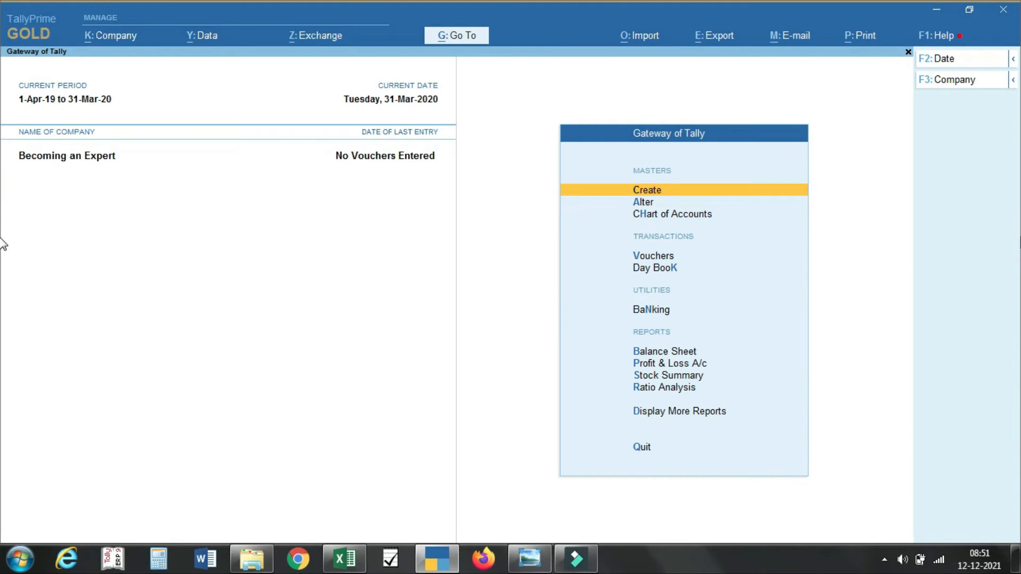
Step: Choose Ledger from the Create list of masters to start a new ledger
key("Return")
key("Down")
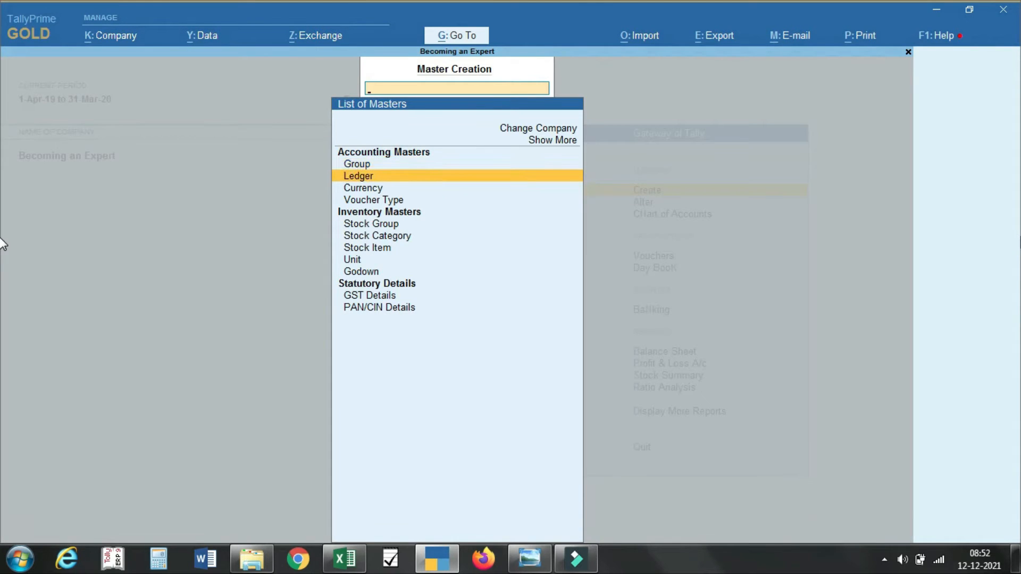
key("Return")
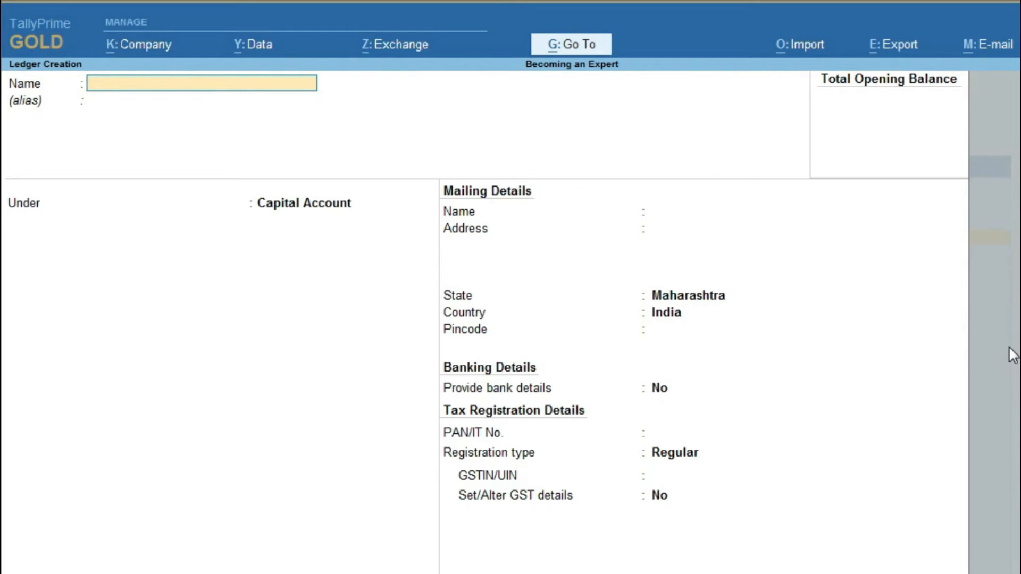
Step: Name the ledger 'Girija Uniqlean Systems' and place it under the Tamilnadu Customers group
type("Girija Uniqlean Systems")
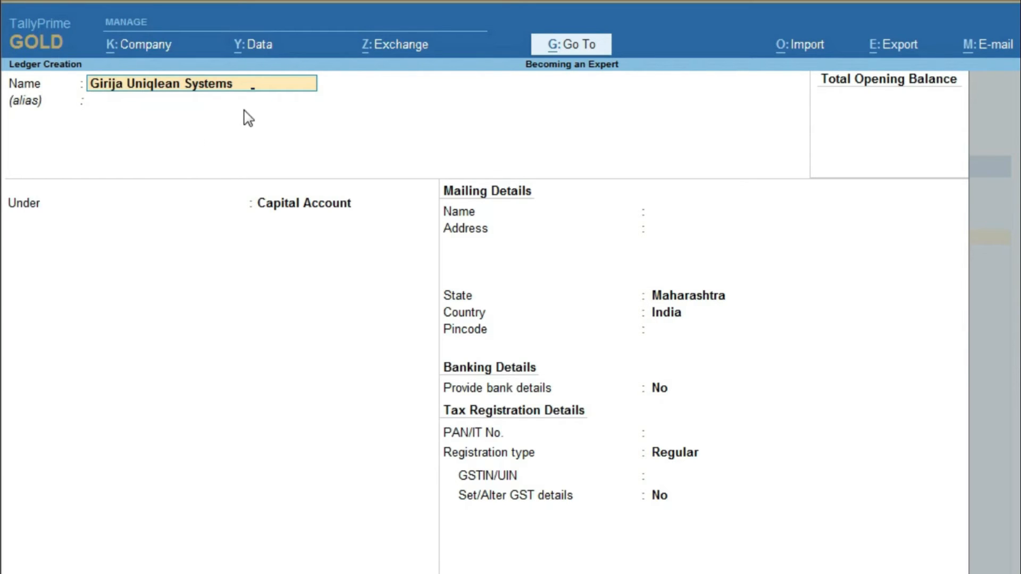
key("Return")
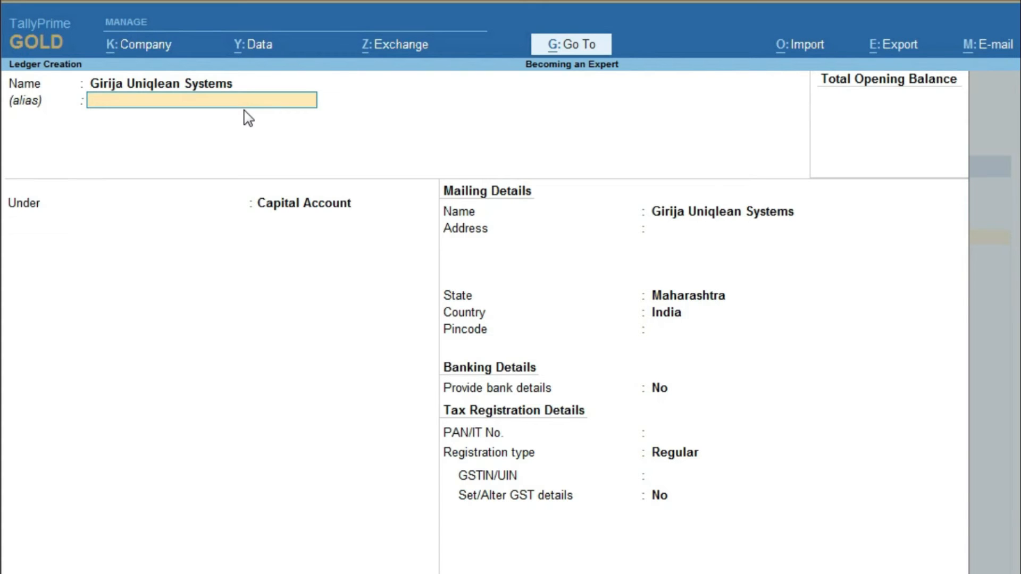
key("Return")
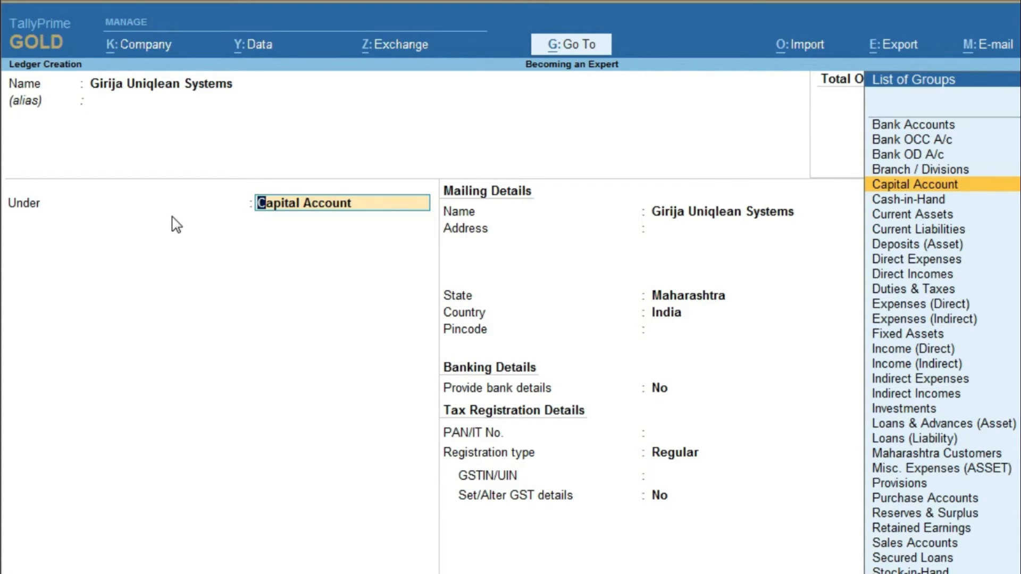
type("Sund")
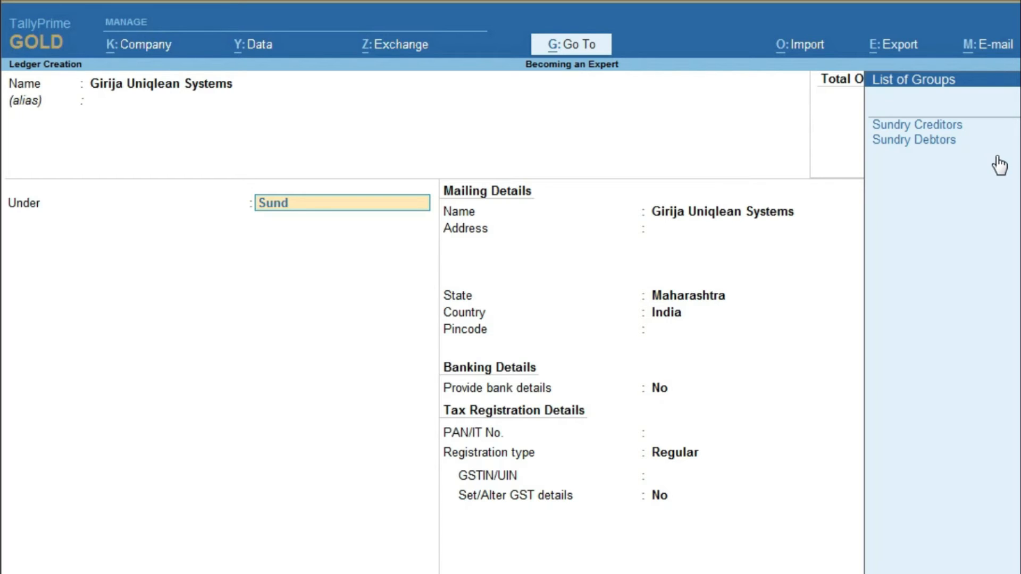
key("BackSpace")
key("BackSpace")
key("BackSpace")
key("BackSpace")
type("T")
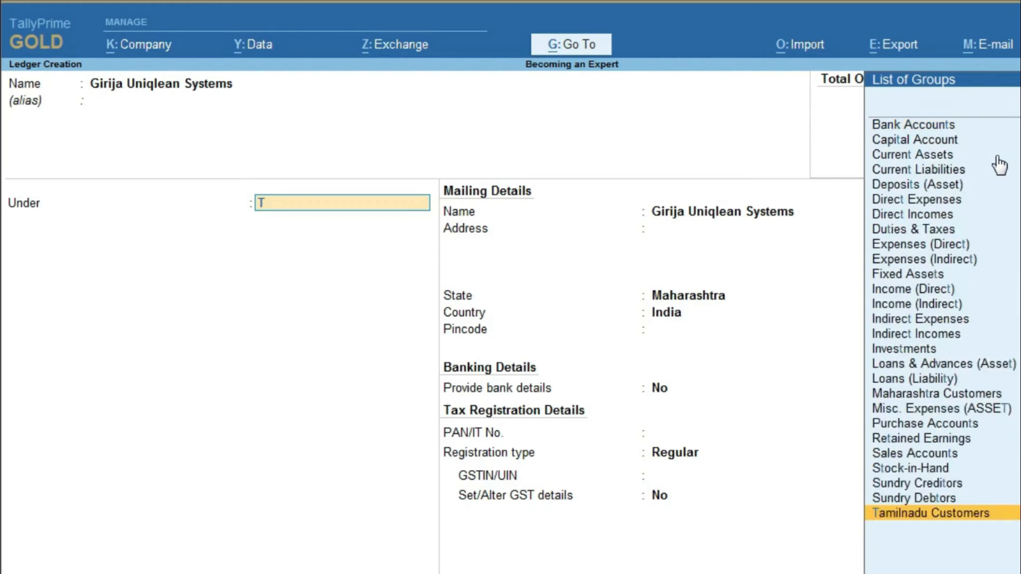
type("am")
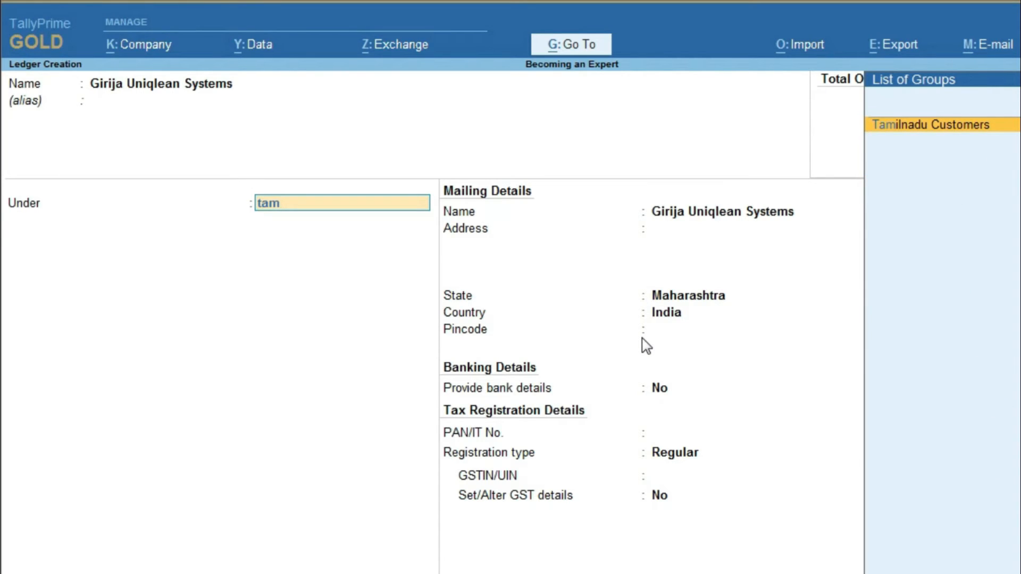
key("Return")
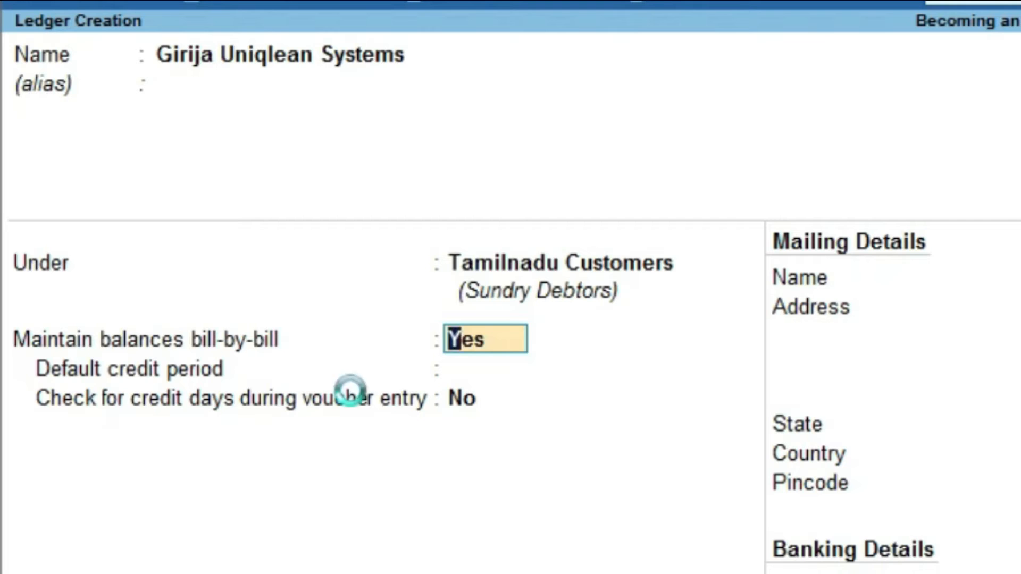
Step: Keep bill-by-bill balances, set a 90-day default credit period and turn credit-day checking on
key("Return")
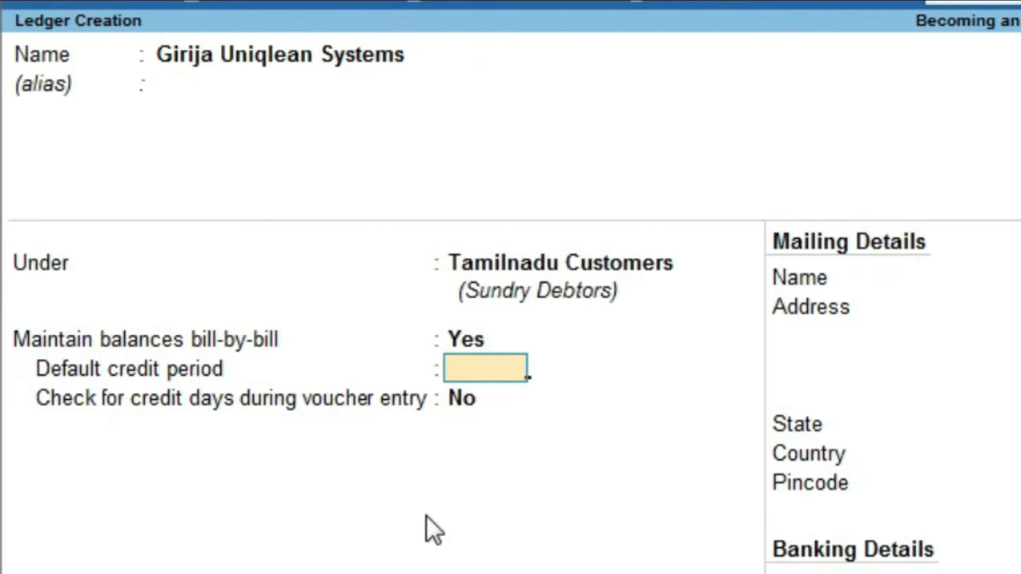
type("90 Days")
key("Return")
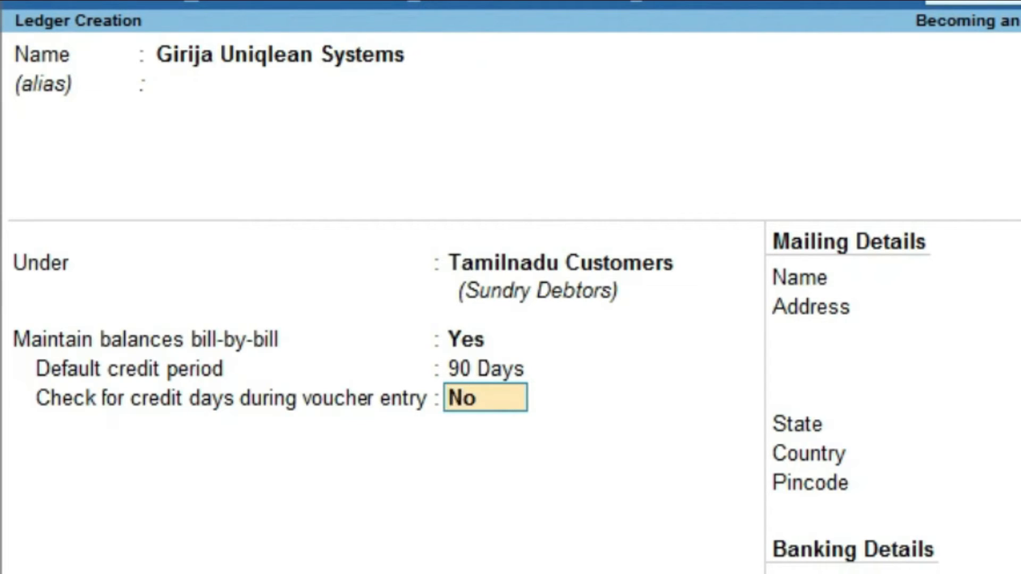
left_click(478, 408)
type("y")
key("Return")
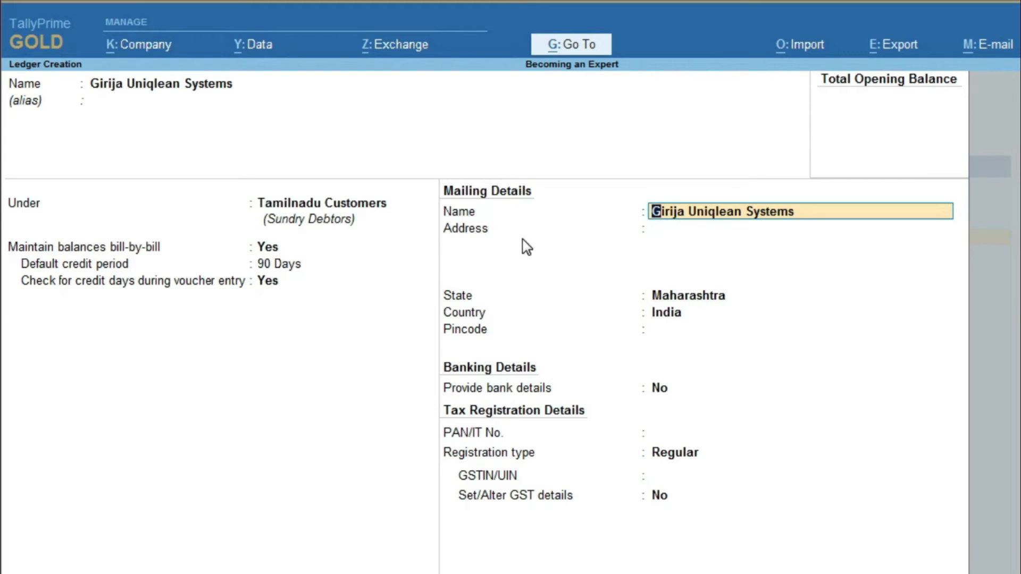
key("Return")
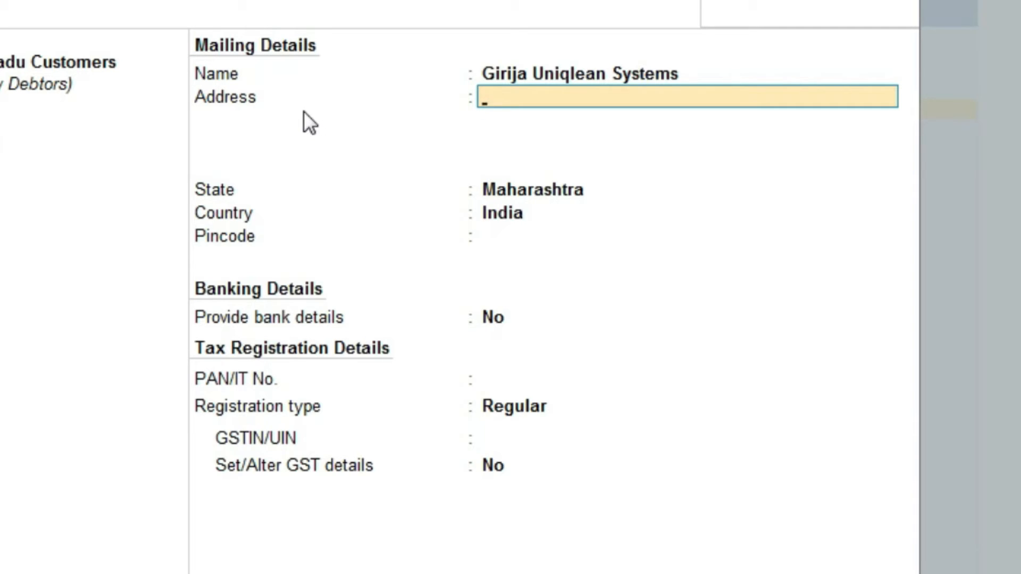
Step: Enter address 'Tamilnadu' and state Tamil Nadu, leaving pincode, bank details and PAN blank
type("Tamilnadu")
key("Return")
key("Return")
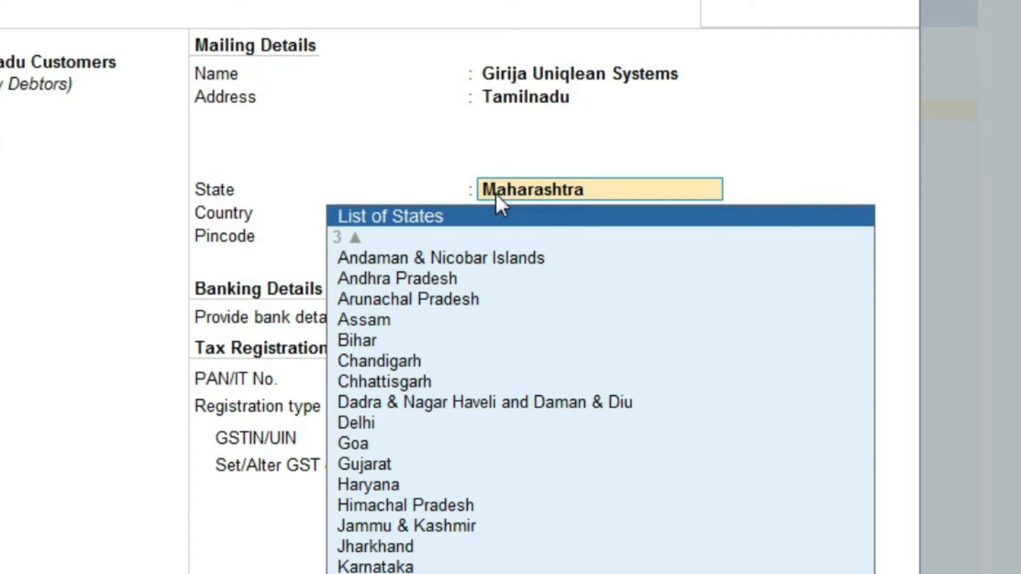
type("Ta")
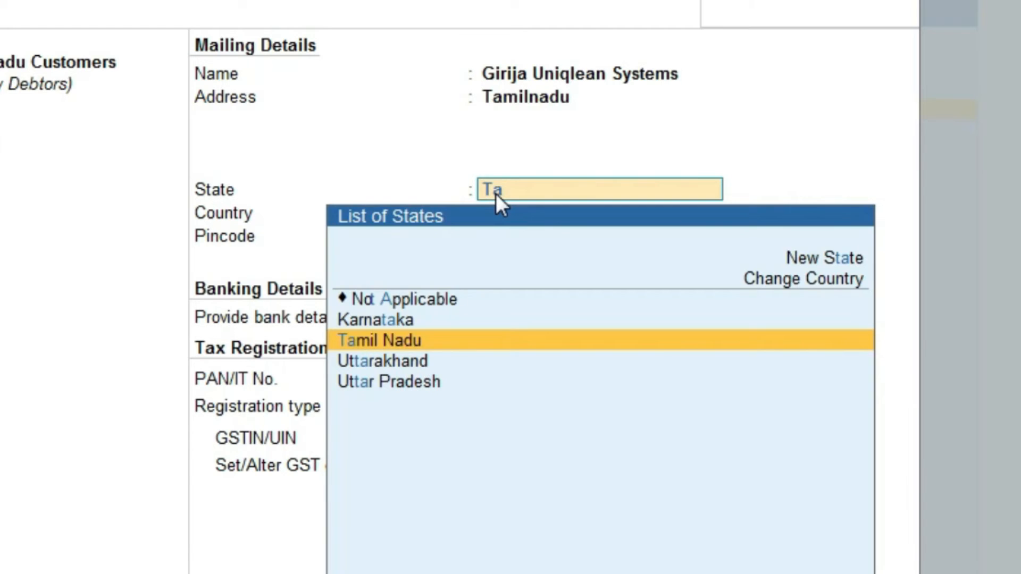
key("Return")
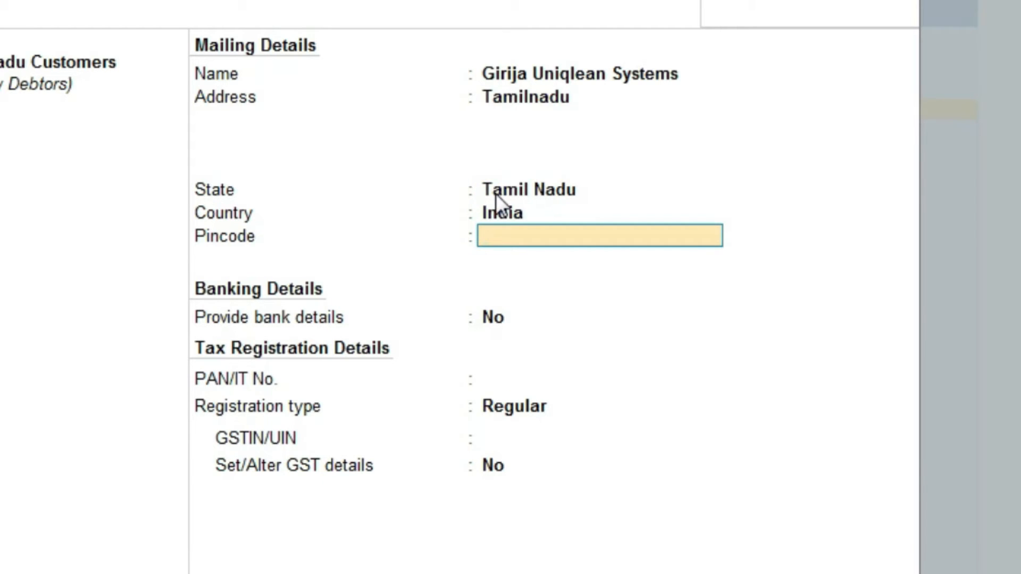
key("Return")
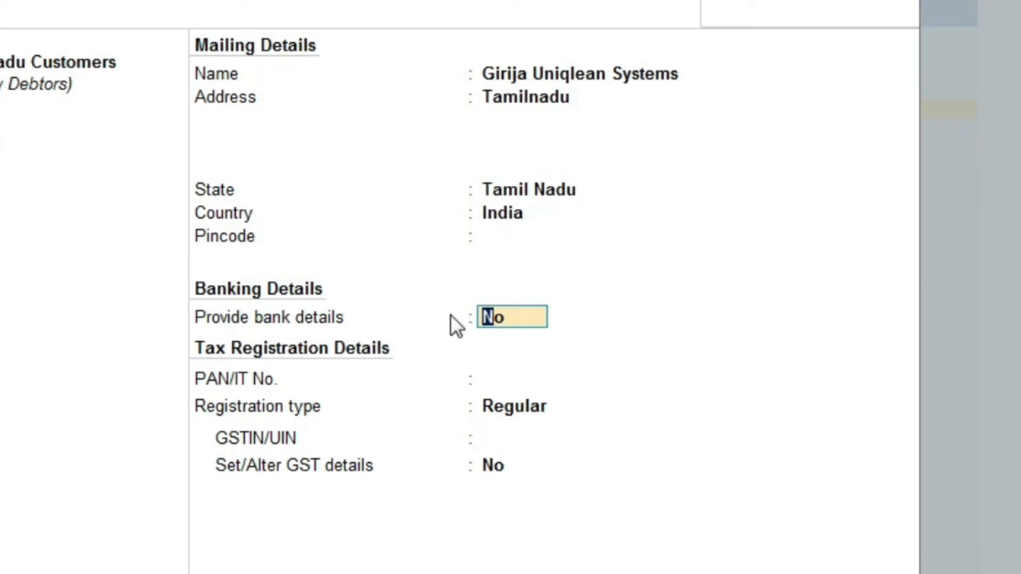
key("Return")
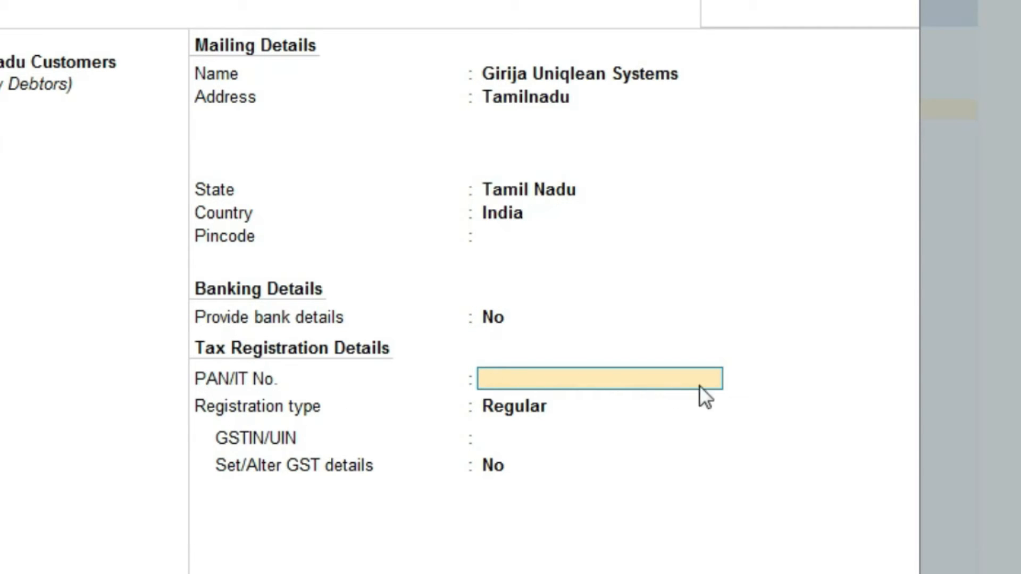
key("Return")
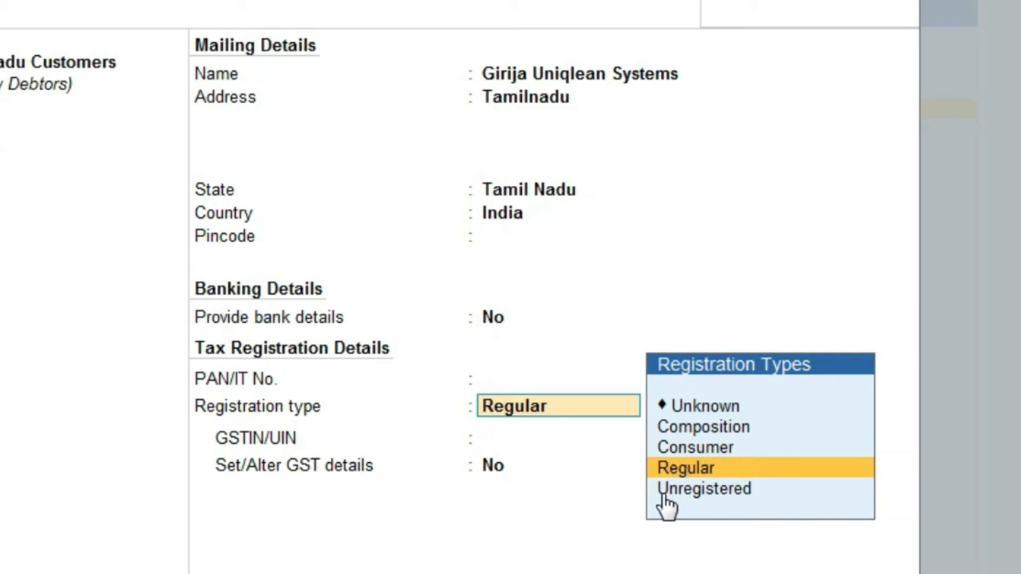
Step: Set the GST registration type to Regular and paste in the party's GSTIN
left_click(694, 469)
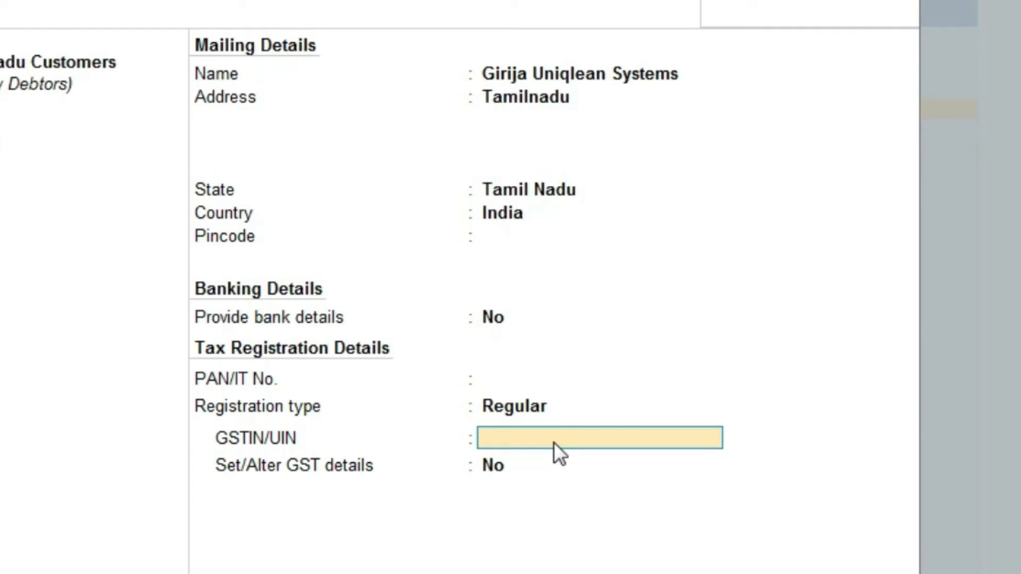
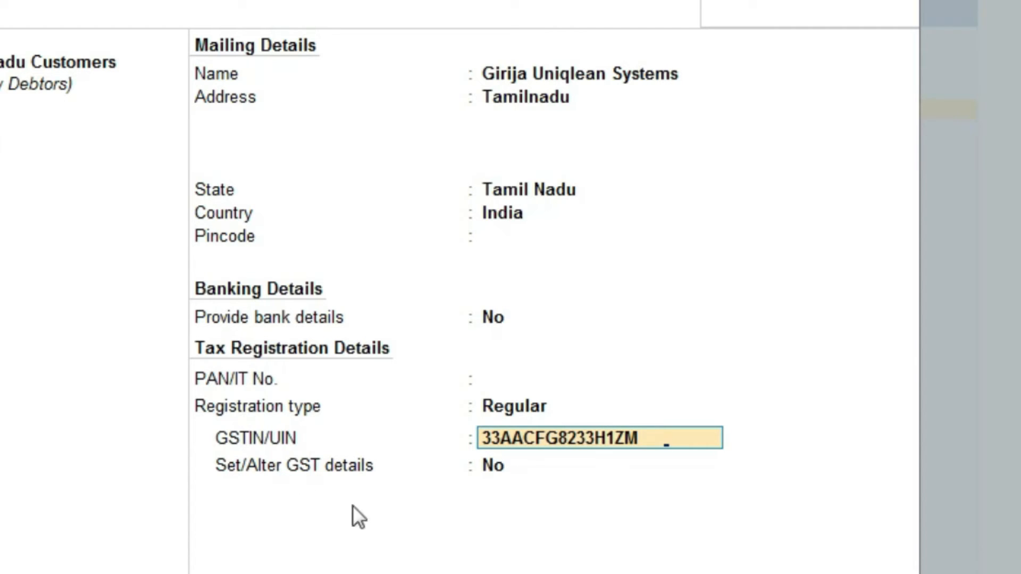
key("Return")
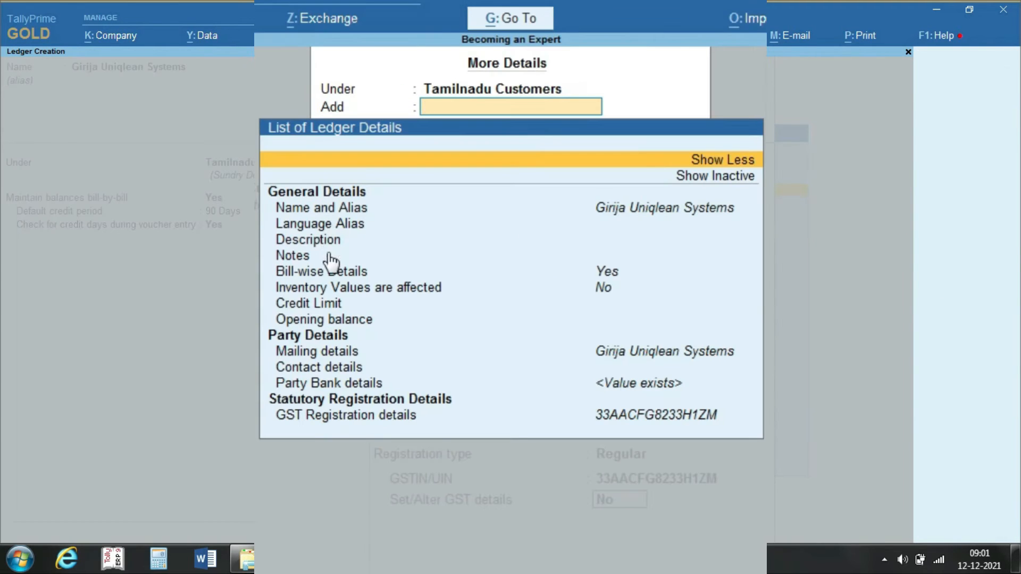
left_click(607, 288)
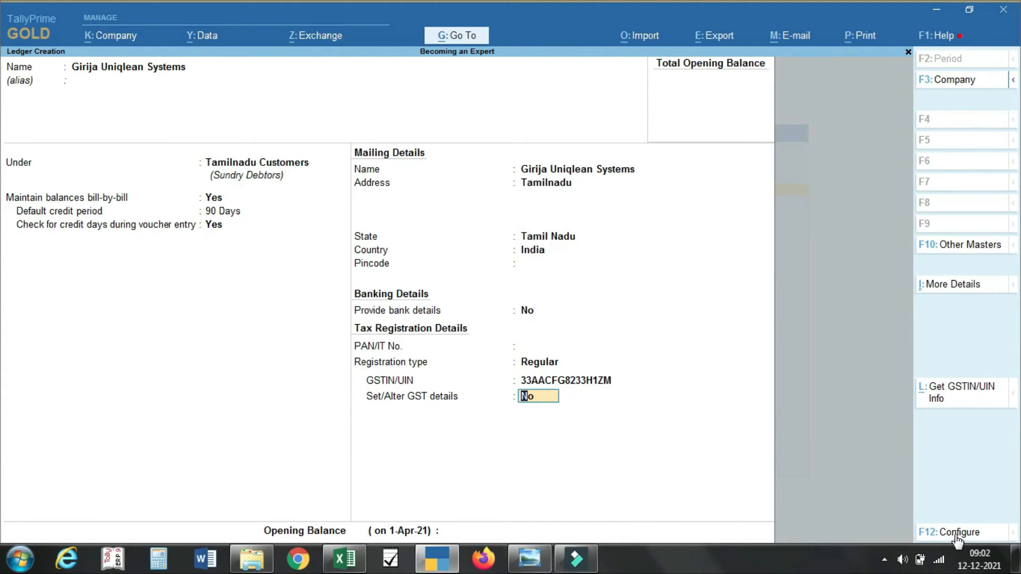
left_click(955, 534)
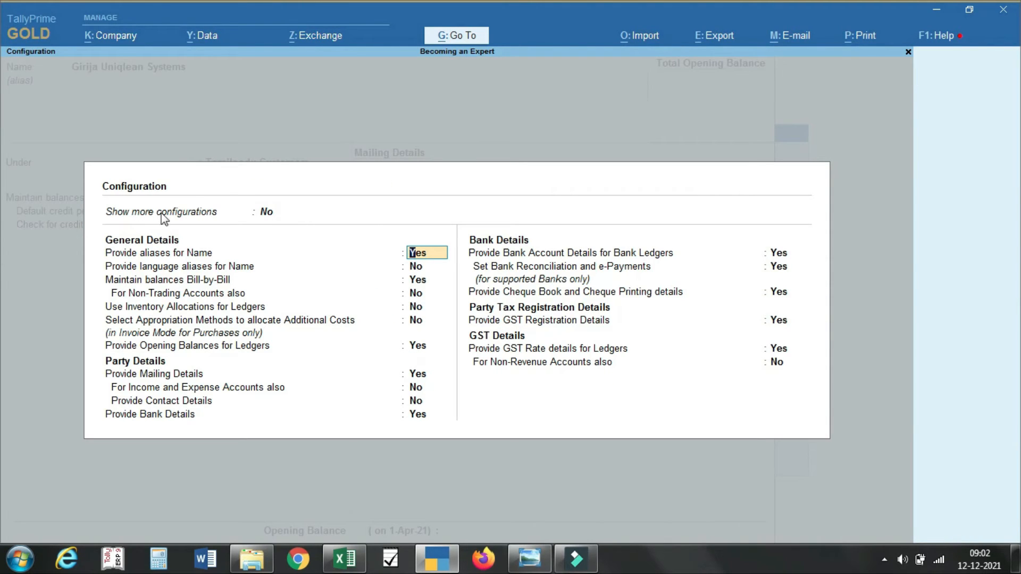
Step: In ledger configuration, show more configurations and turn on language aliases for Name
left_click(266, 212)
type("y")
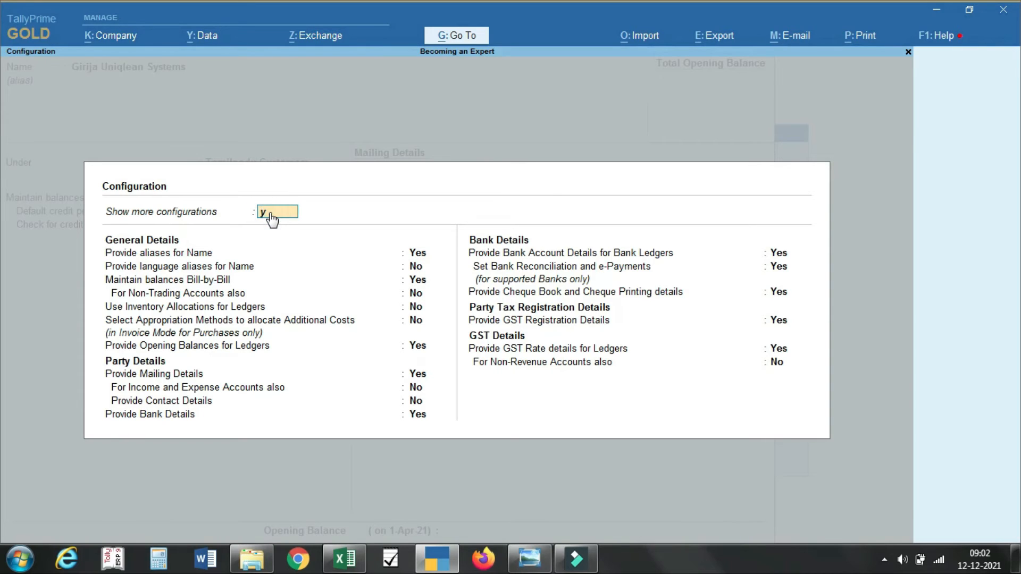
key("Return")
key("Down")
key("Down")
key("Down")
key("Down")
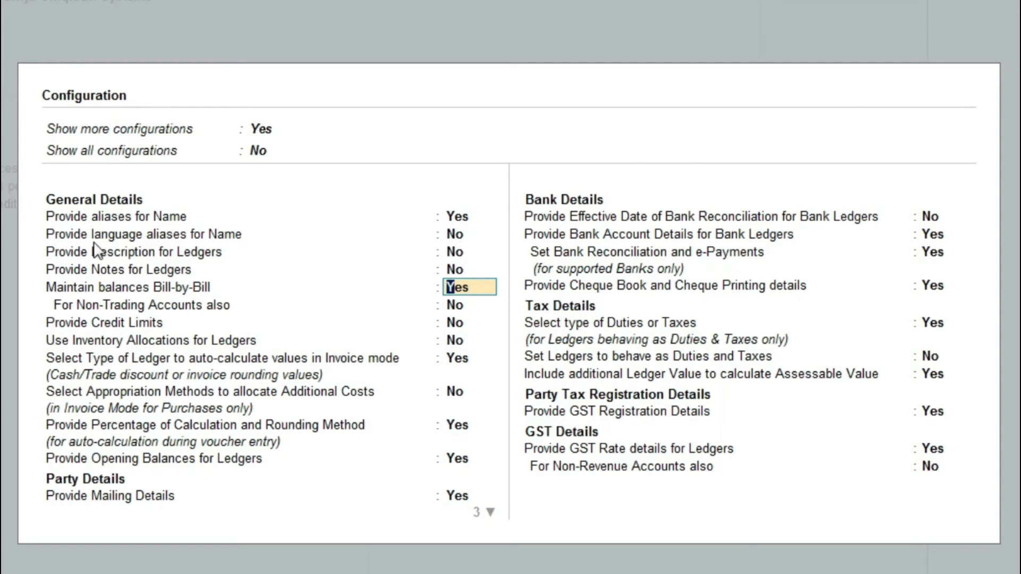
left_click(455, 235)
type("y")
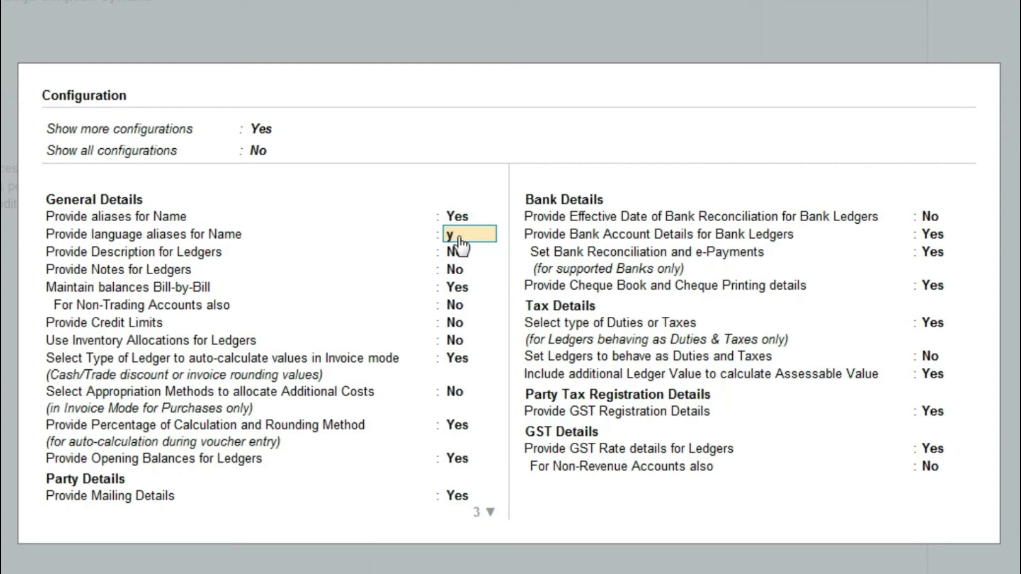
key("Return")
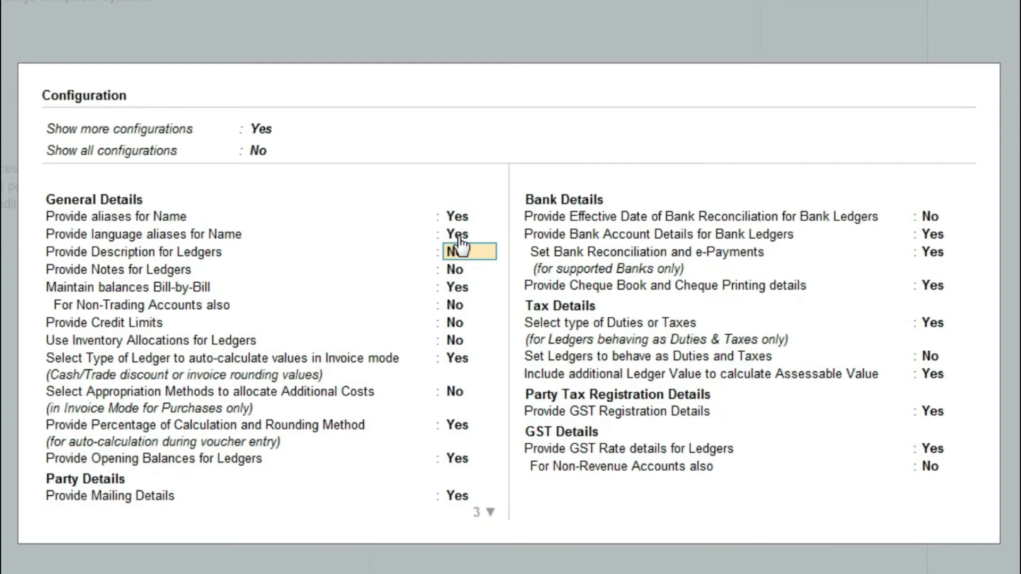
key("ctrl+a")
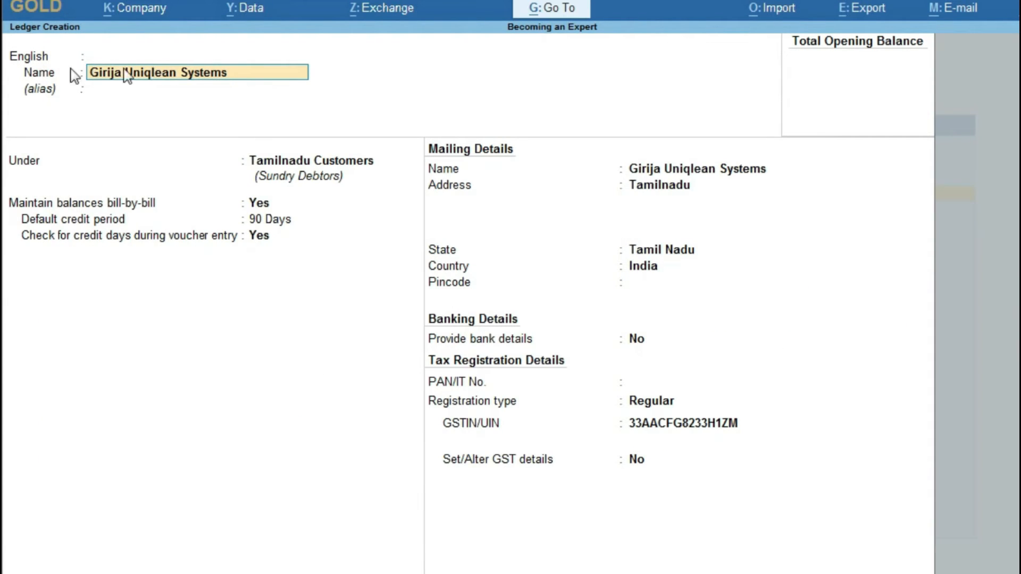
Step: Set language aliases for Name back to No in the ledger configuration
key("F12")
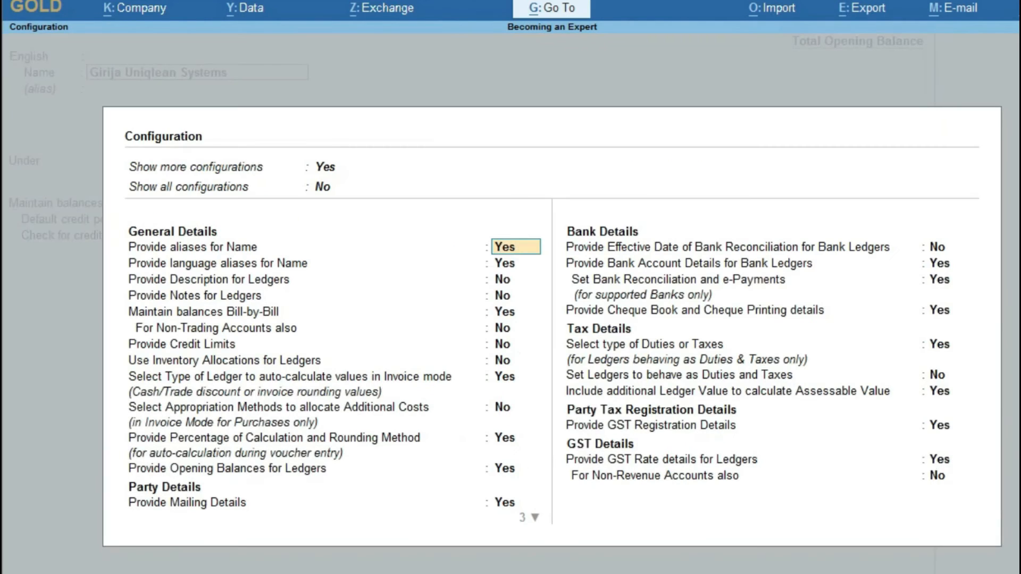
left_click(503, 263)
key("n")
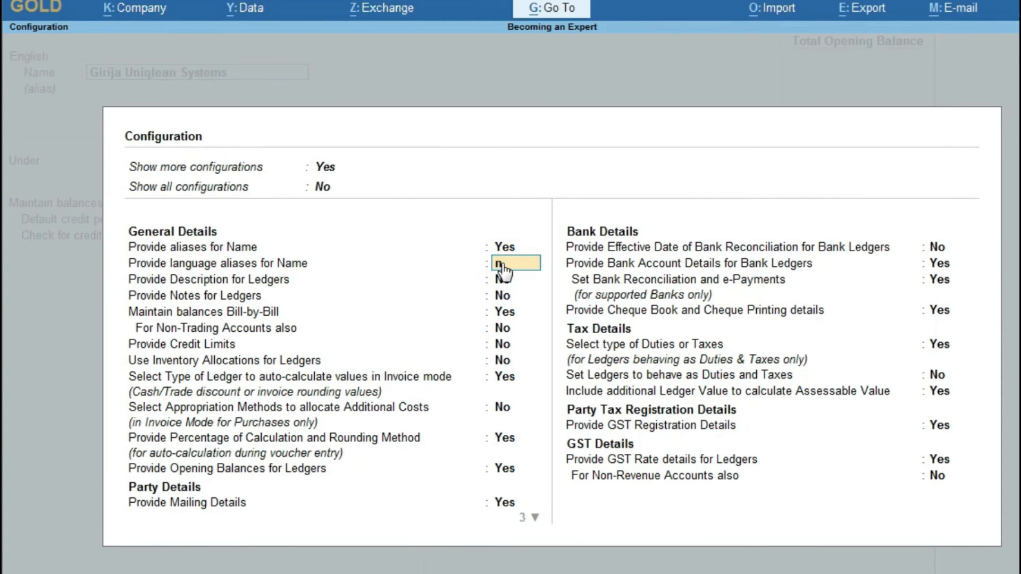
key("Return")
key("ctrl+a")
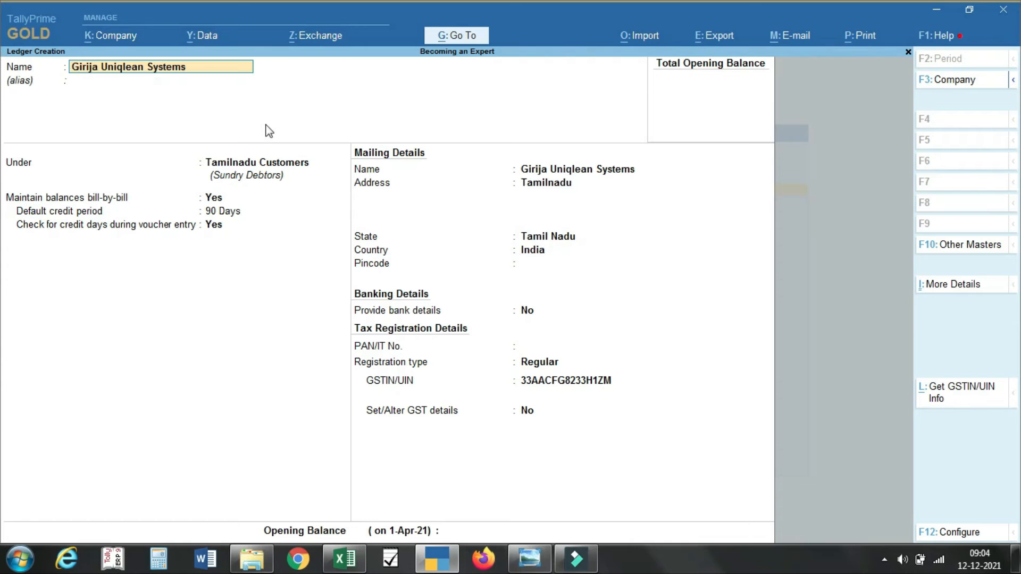
left_click(963, 539)
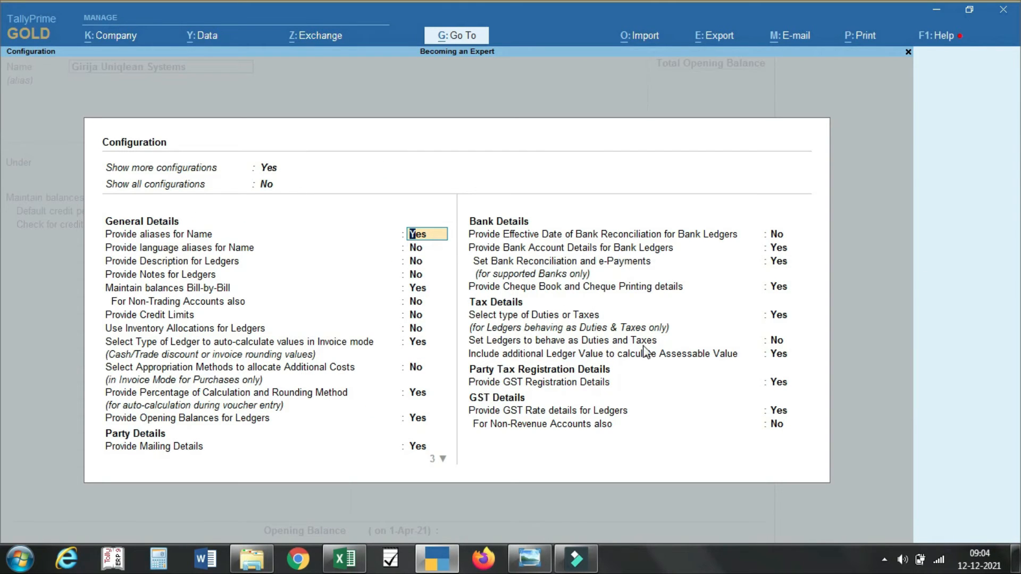
key("ctrl+a")
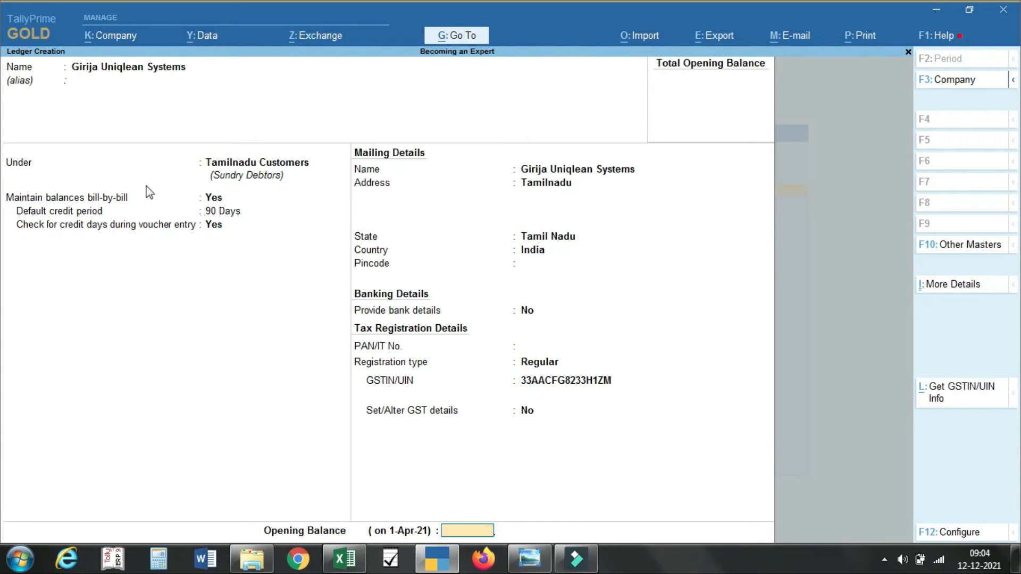
type("4566")
key("BackSpace")
key("BackSpace")
key("BackSpace")
key("BackSpace")
Step: Save the Girija Uniqlean Systems ledger and reopen it in Ledger Alteration to review it
key("ctrl+a")
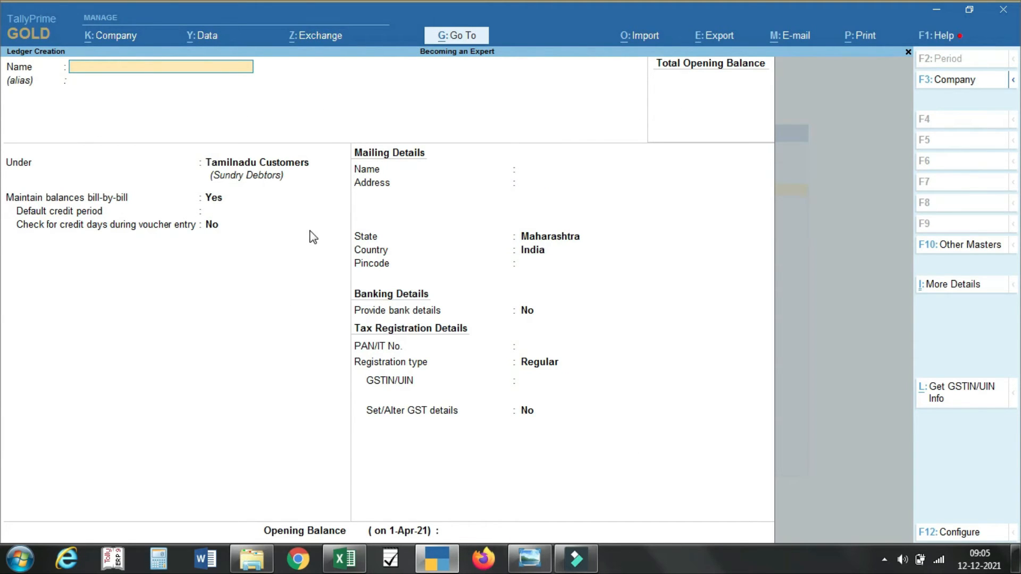
key("Escape")
key("Escape")
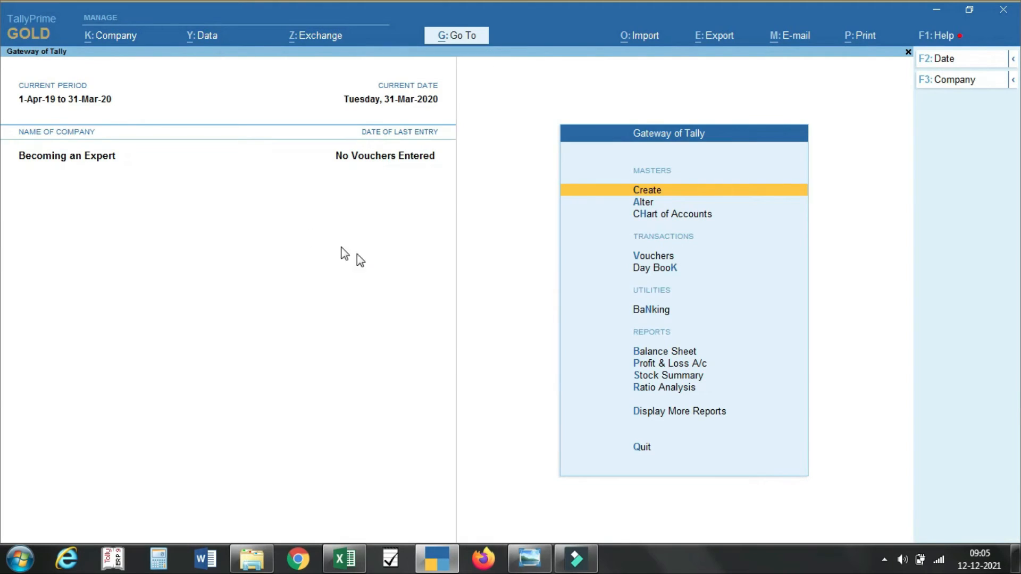
key("Down")
key("Return")
key("Down")
key("Return")
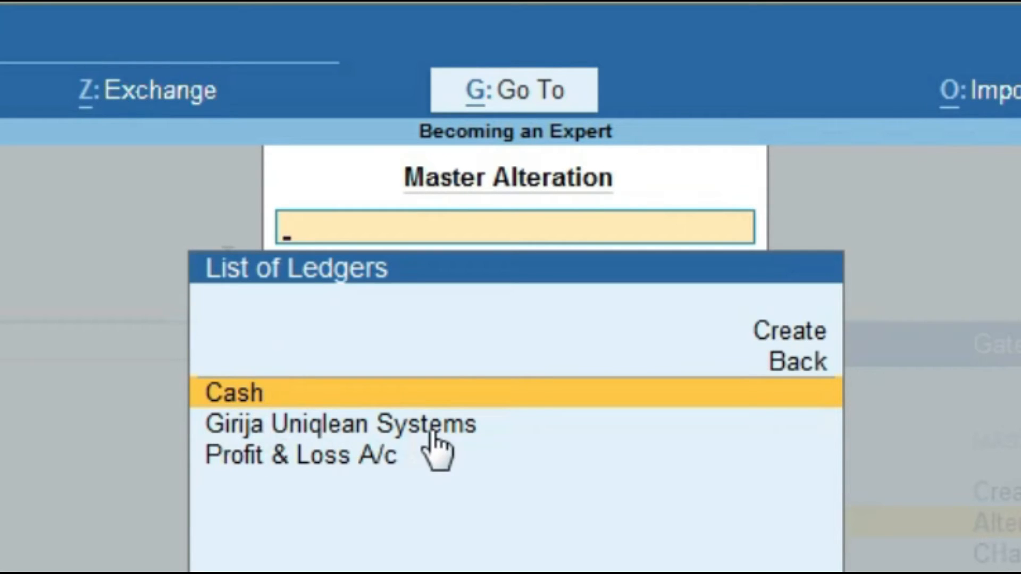
key("Down")
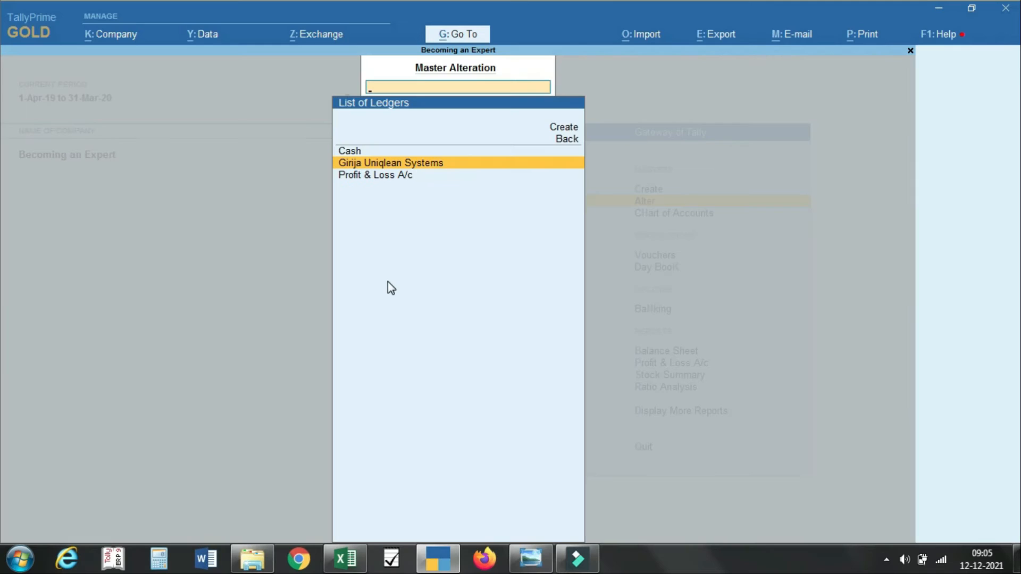
key("Return")
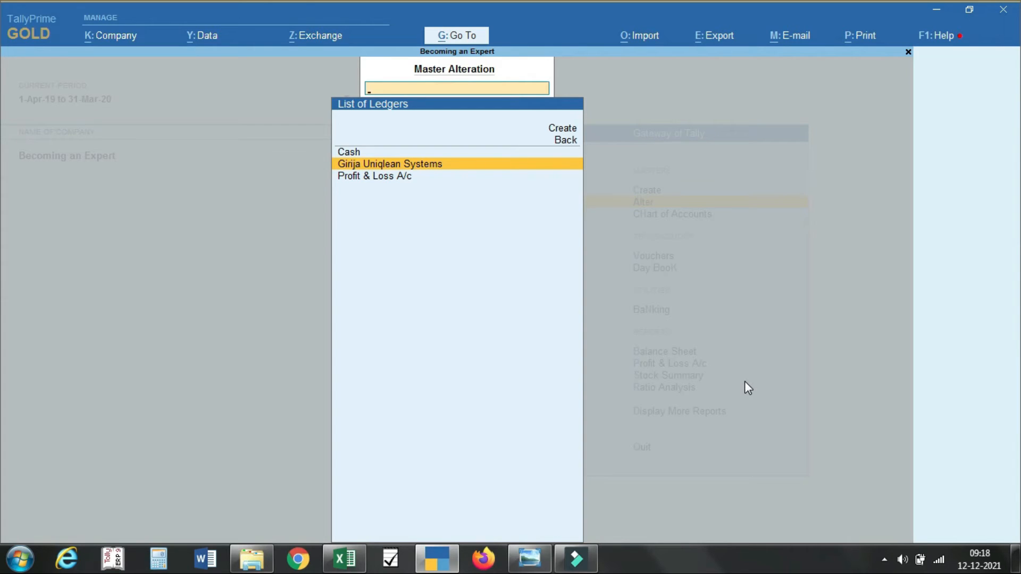
Step: Return to Gateway of Tally and bring up the Create list of masters
key("Escape")
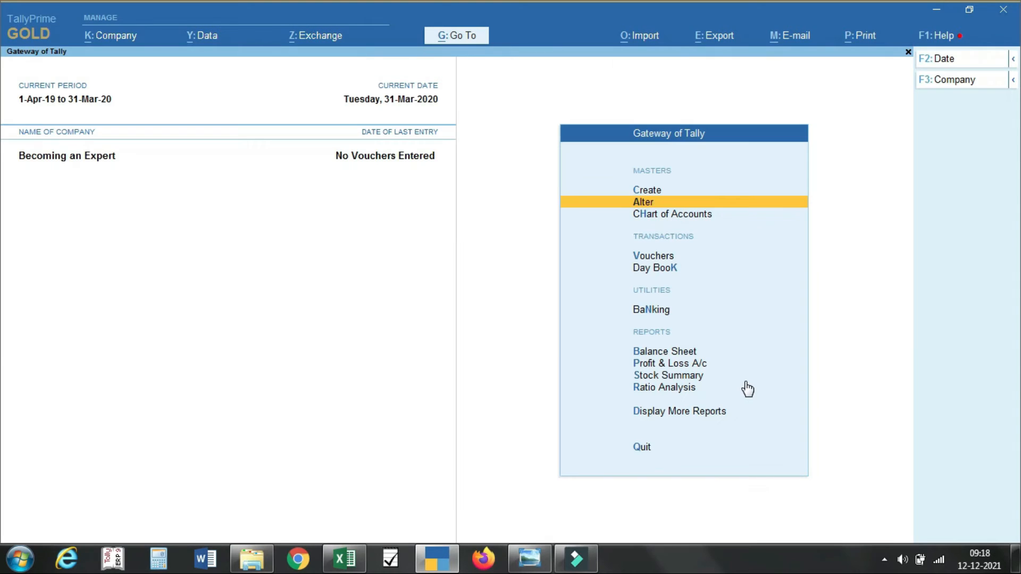
key("Up")
key("Return")
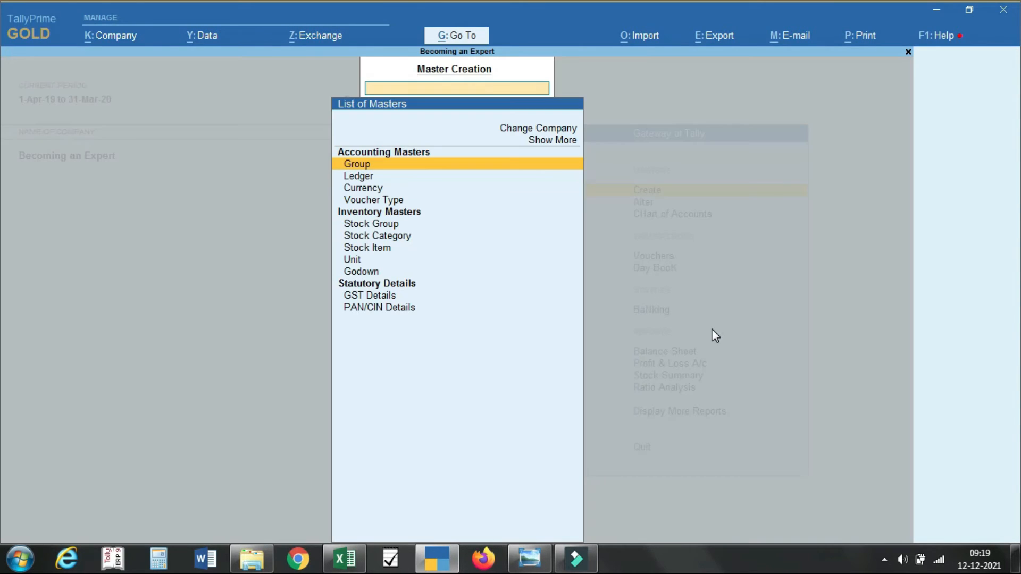
Step: Start a new ledger named 'Sales GST' under the Sales Accounts group
key("Down")
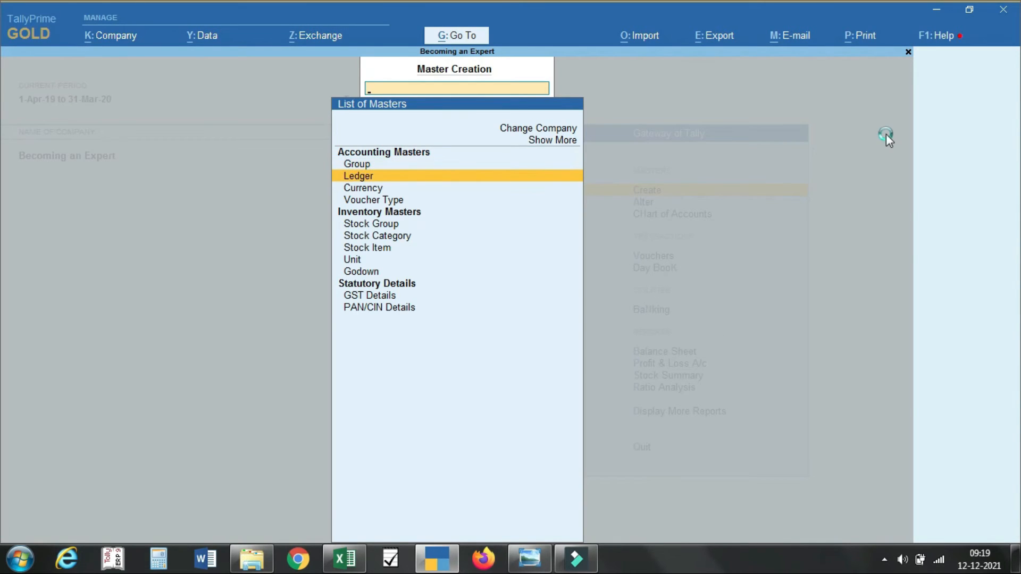
key("Return")
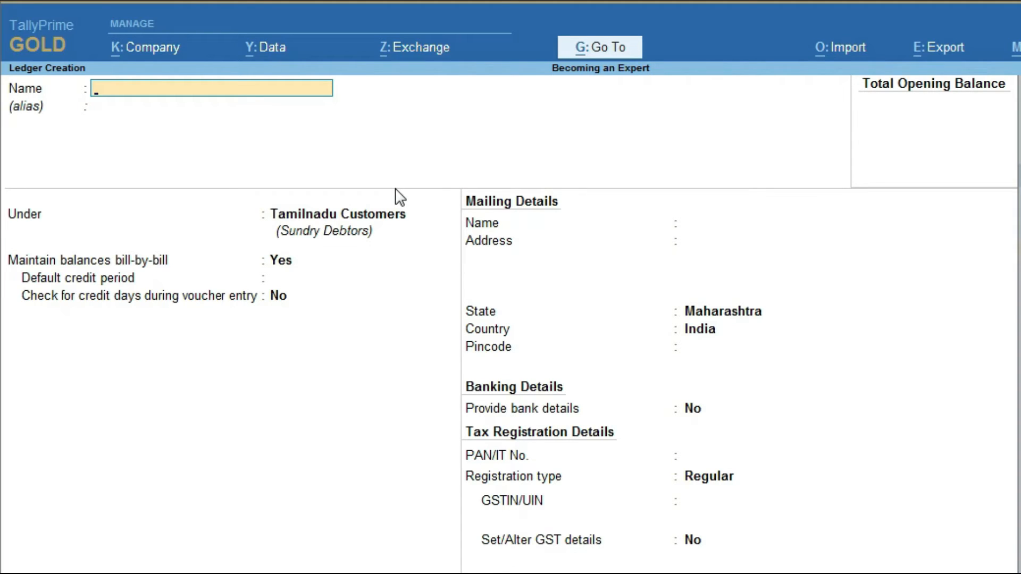
type("Sales GST")
key("Return")
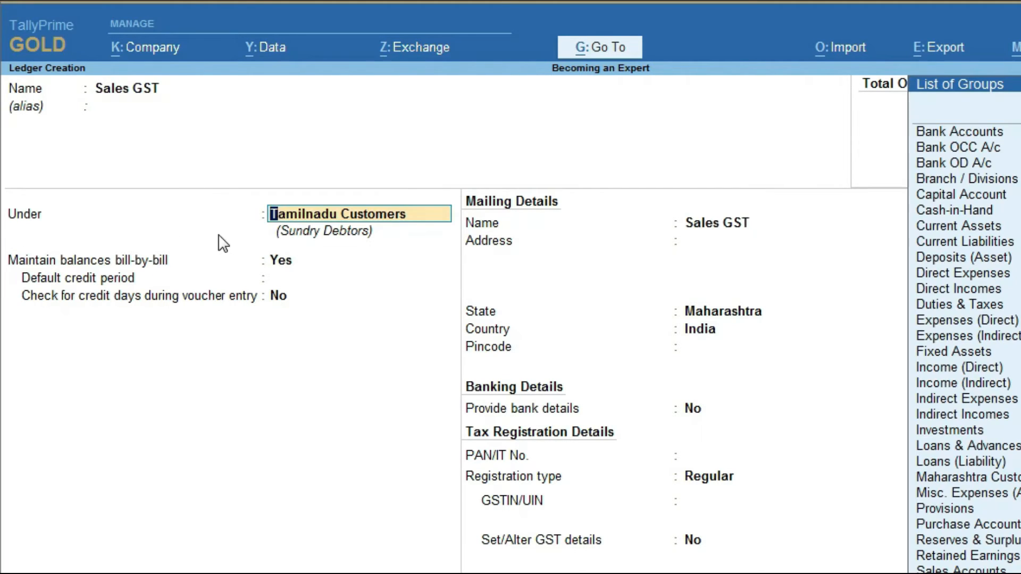
type("Sal")
key("Return")
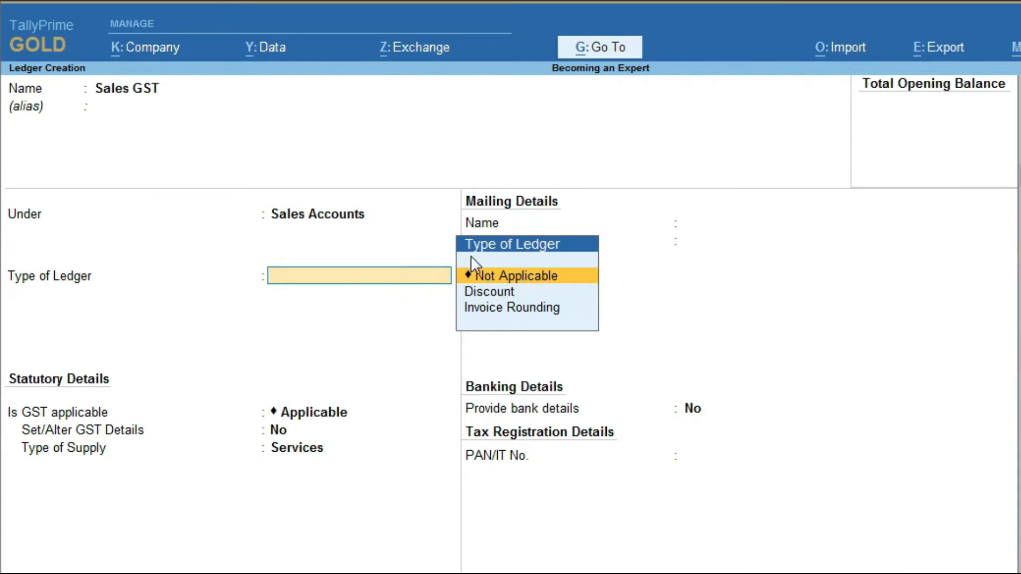
Step: Set type of ledger Not Applicable, GST Applicable, supply type Goods, and save Sales GST
left_click(547, 290)
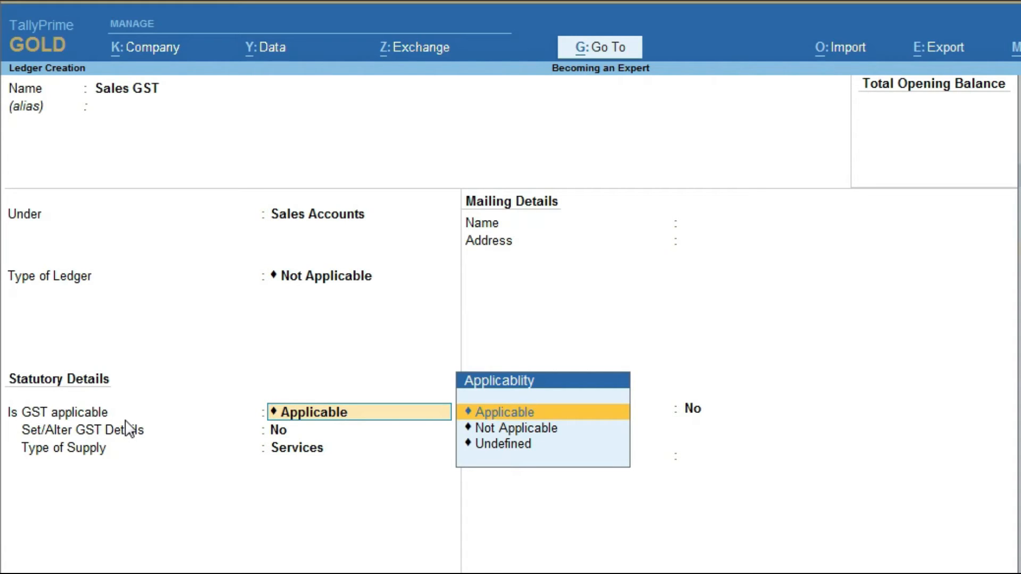
key("Return")
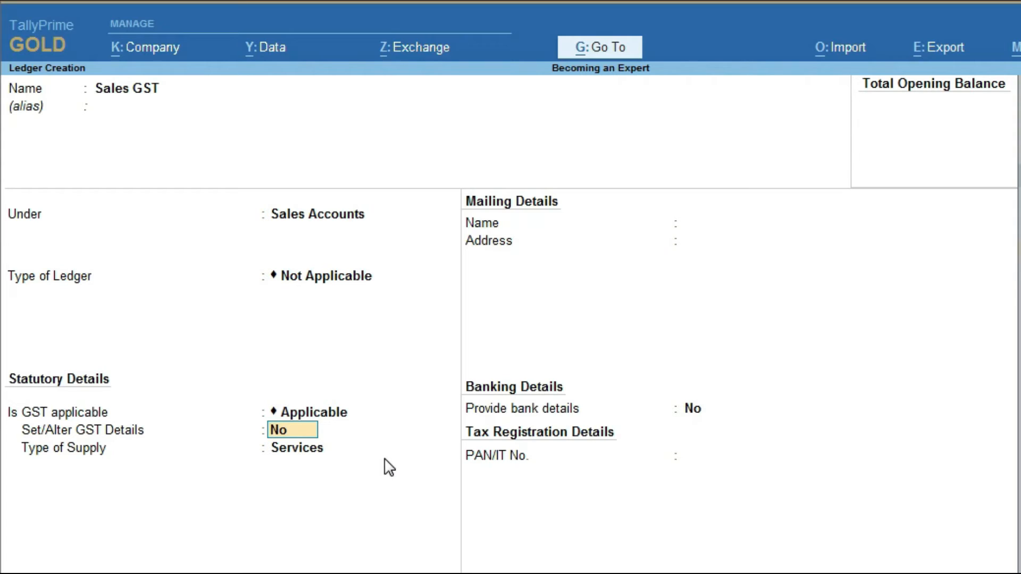
key("Return")
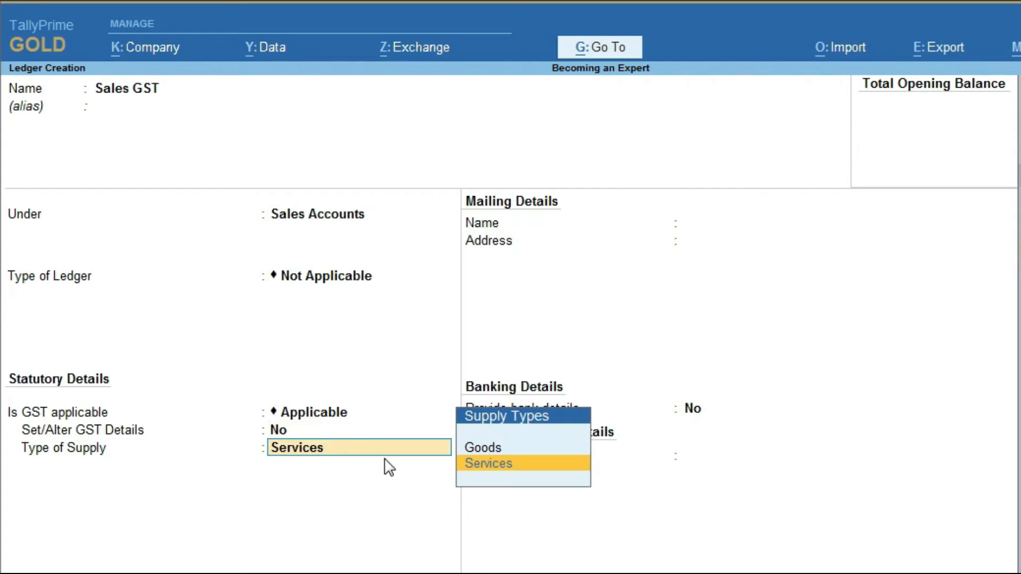
key("Up")
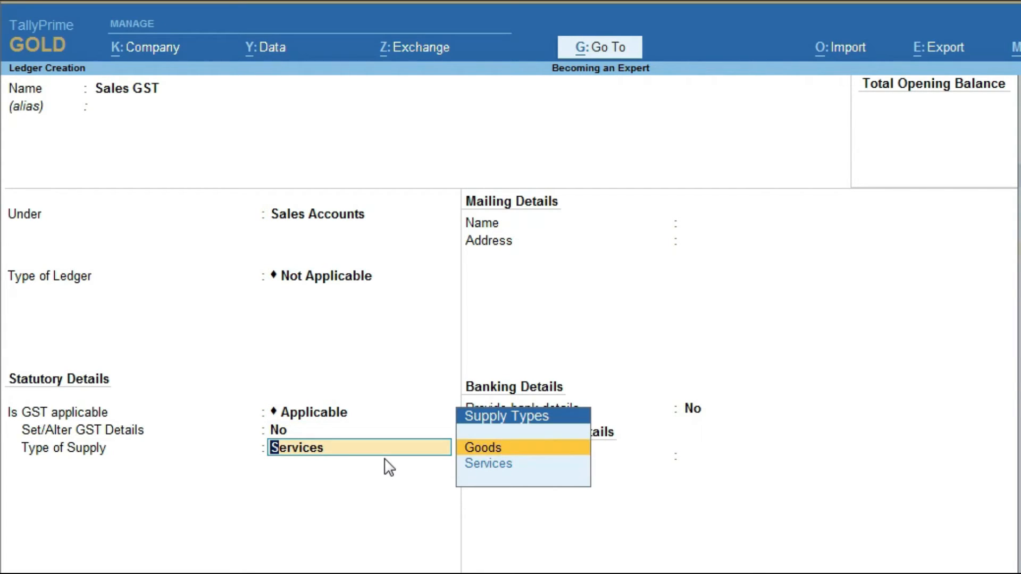
key("Down")
key("Up")
key("Return")
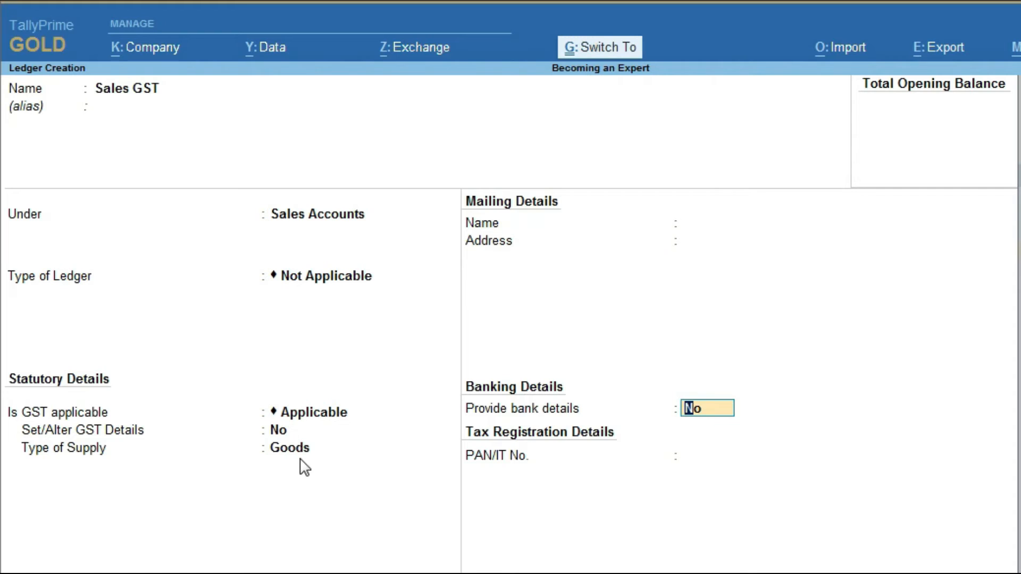
key("ctrl+a")
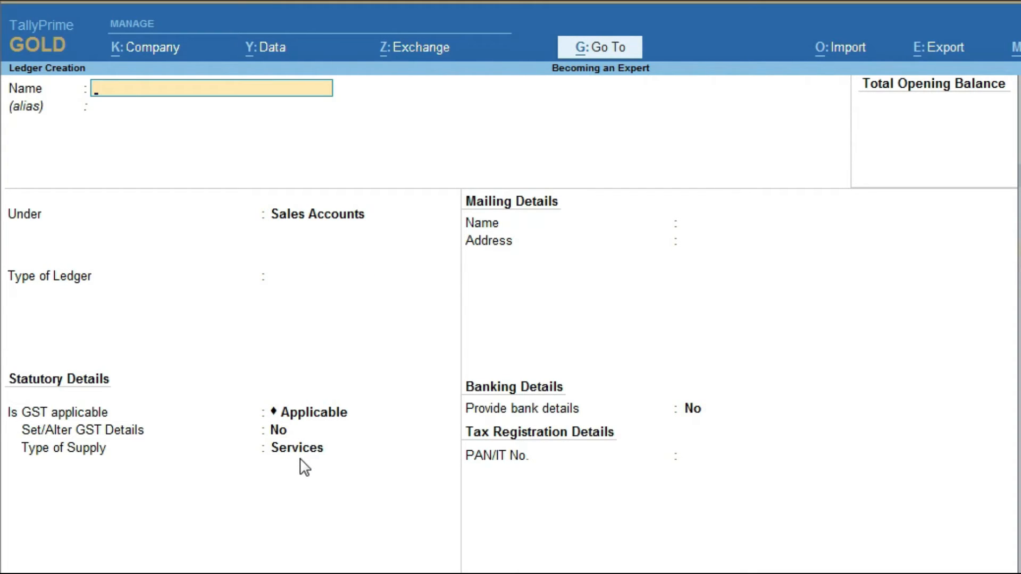
Step: Create 'Purchase GST' under Purchase Accounts, type Not Applicable, GST Applicable, Goods supply, and save
type("Purchase GST")
key("Return")
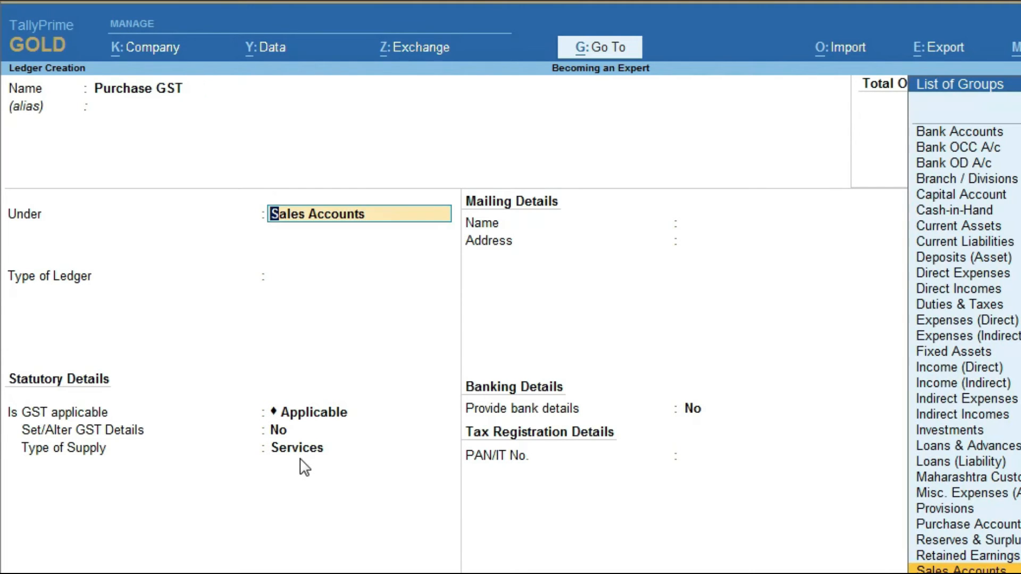
type("Pur")
key("Return")
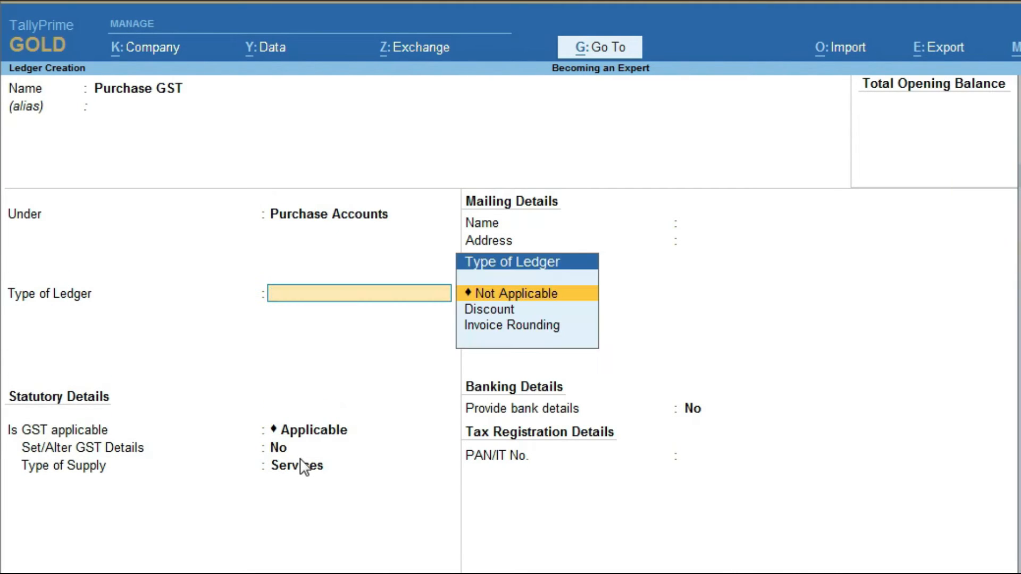
key("Return")
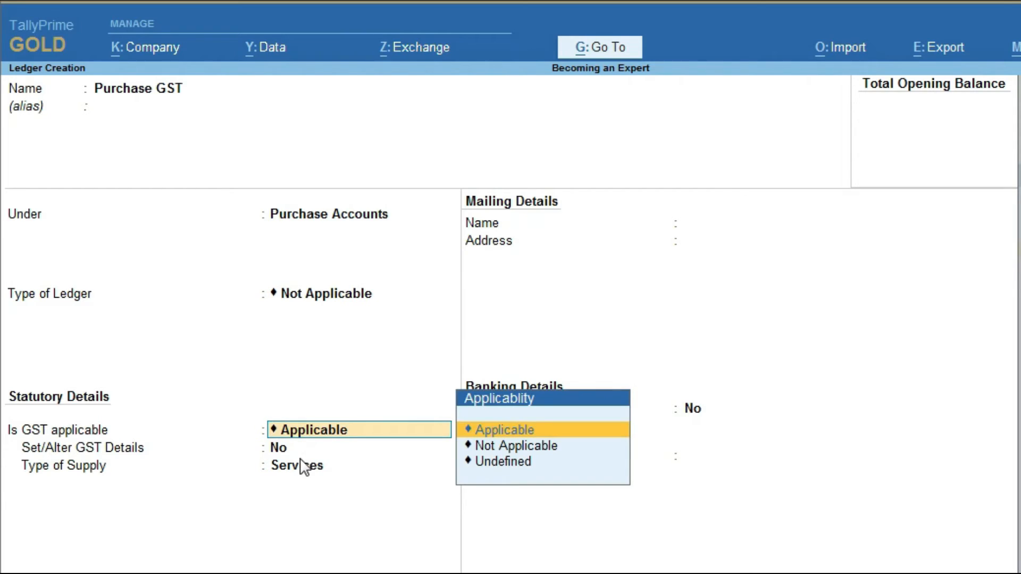
key("Return")
key("Return")
key("Up")
key("Return")
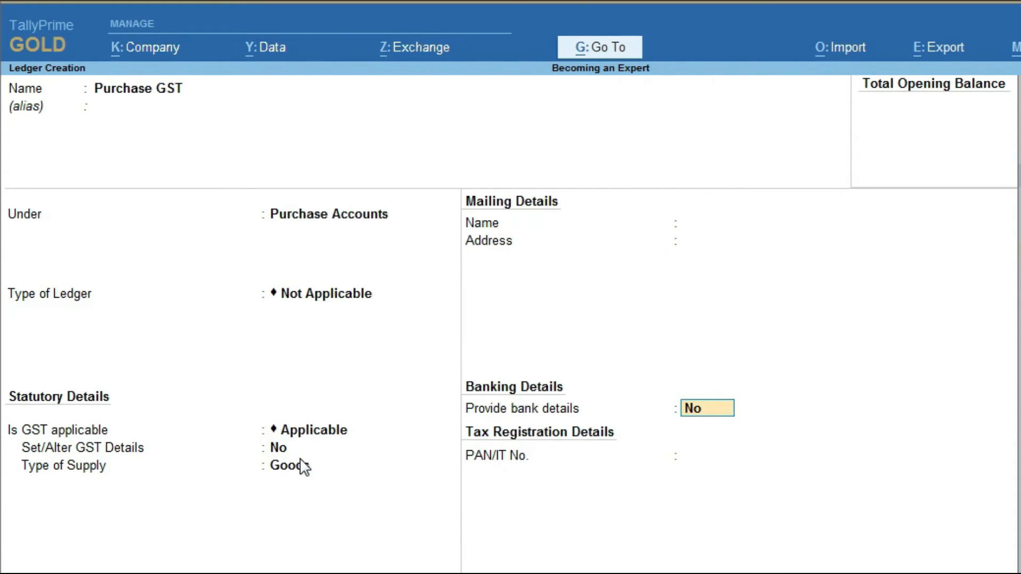
key("ctrl+a")
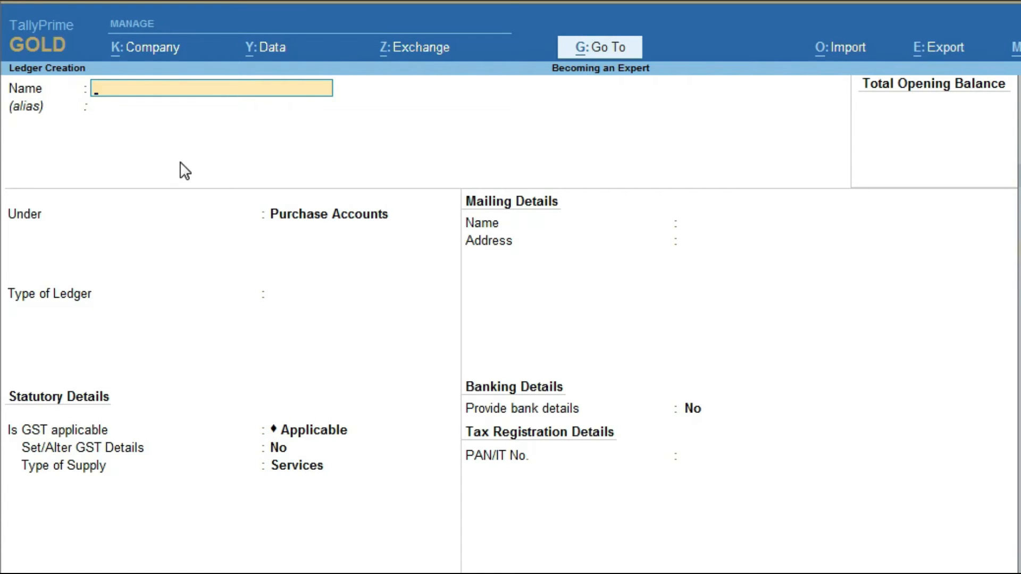
Step: Create ledger Excel under Sundry Creditors with bill-by-bill balances and a 30-day credit period
type("Excel")
key("Return")
key("Return")
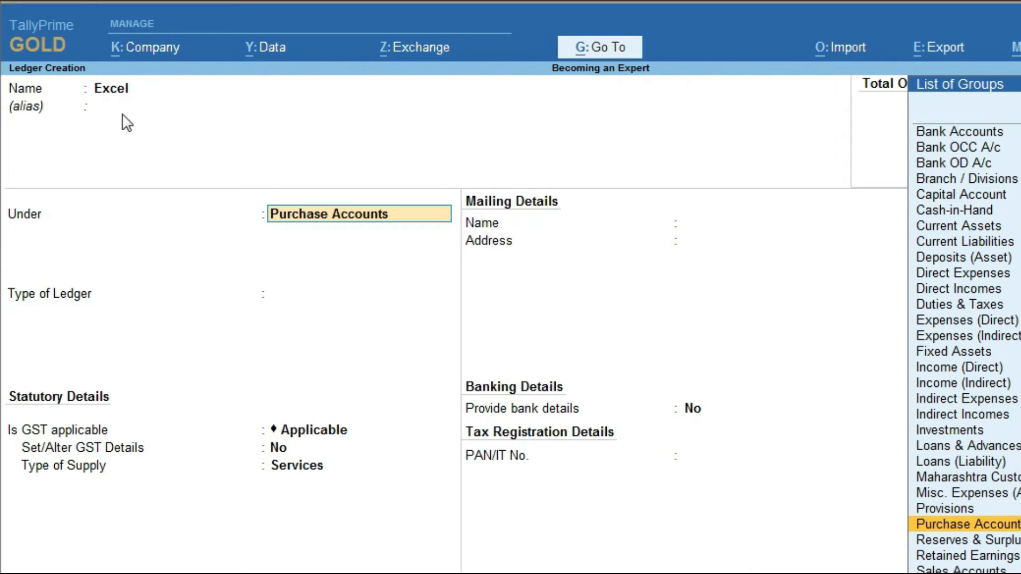
type("sun")
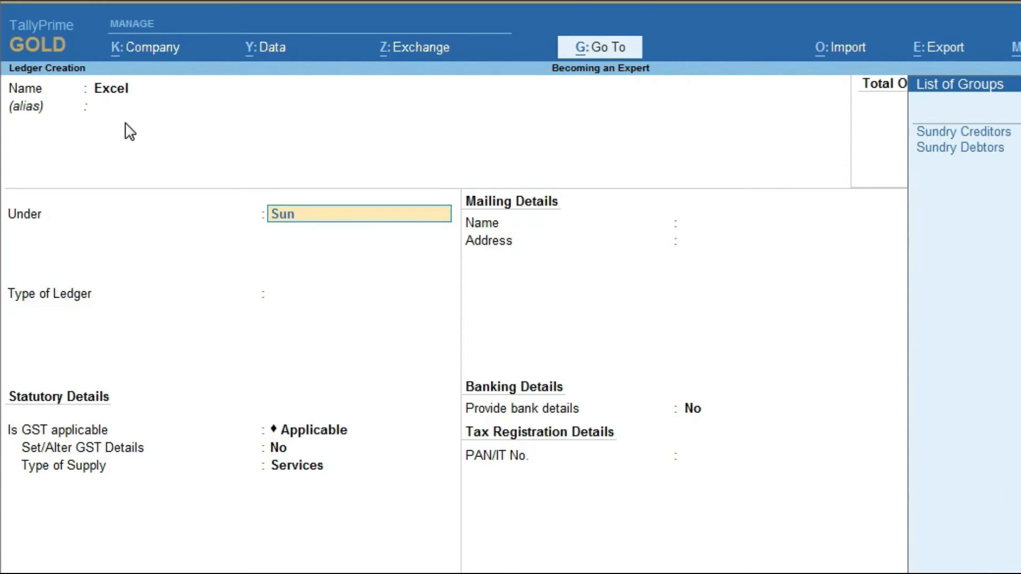
key("Return")
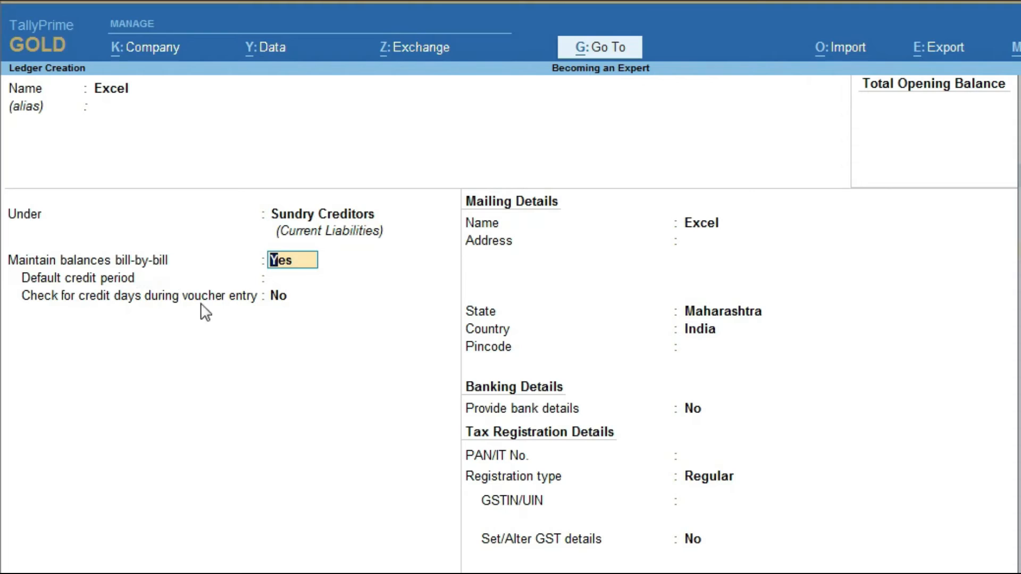
key("Return")
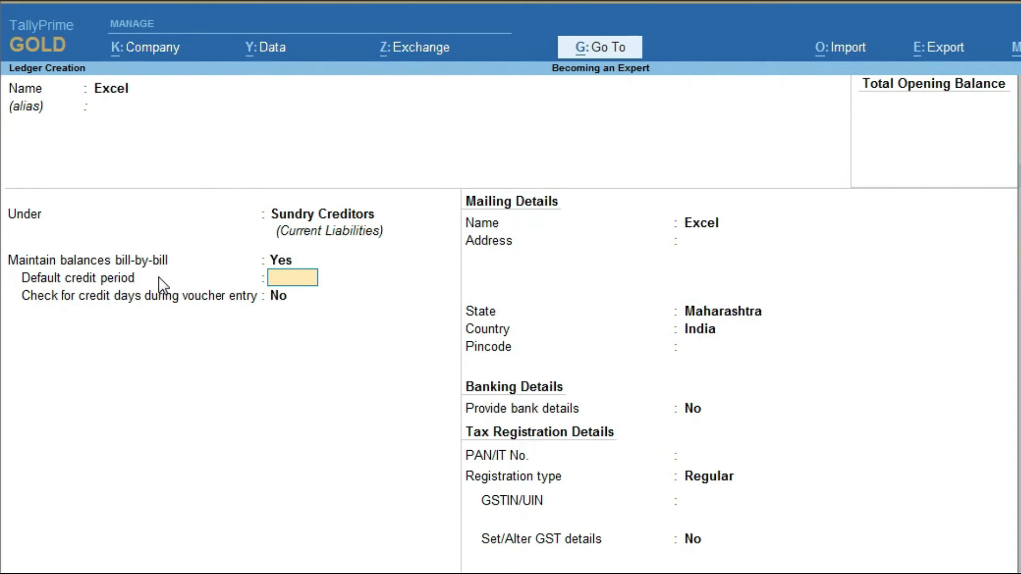
type("30")
key("Return")
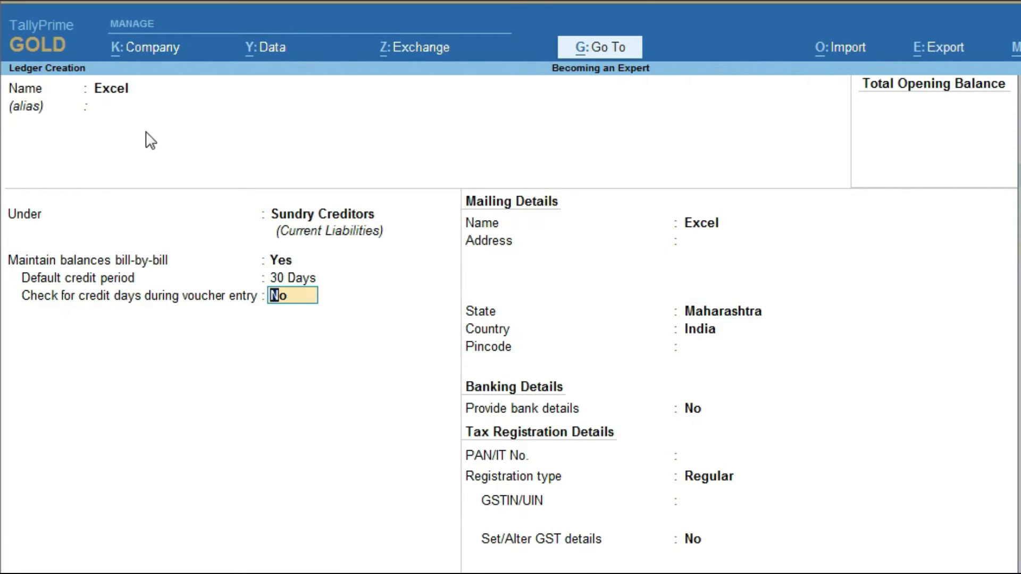
key("Return")
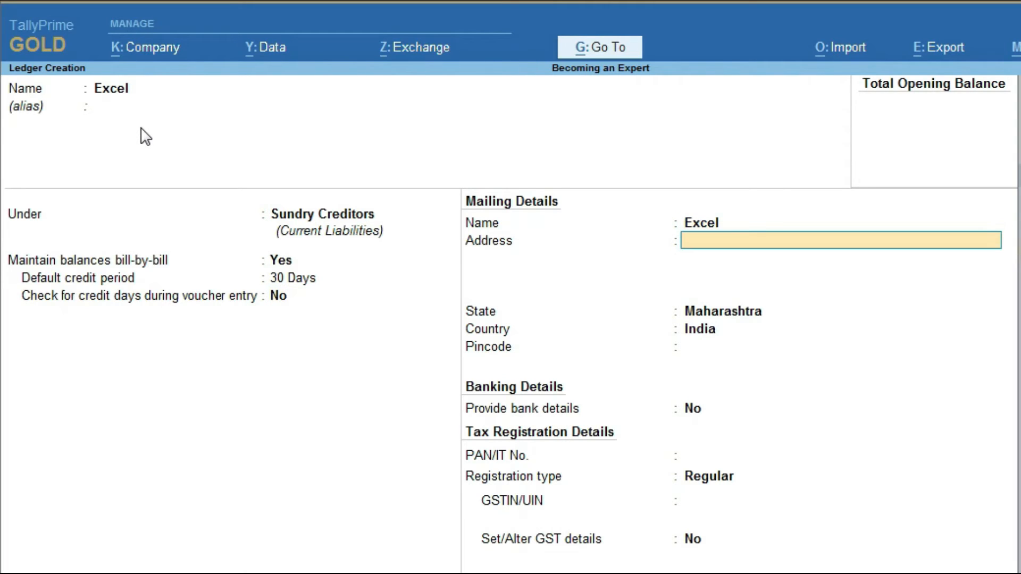
Step: Enter Maharashtra as address and state, keep Regular GST registration, and save the ledger
type("Maharashtra")
key("Return")
key("Return")
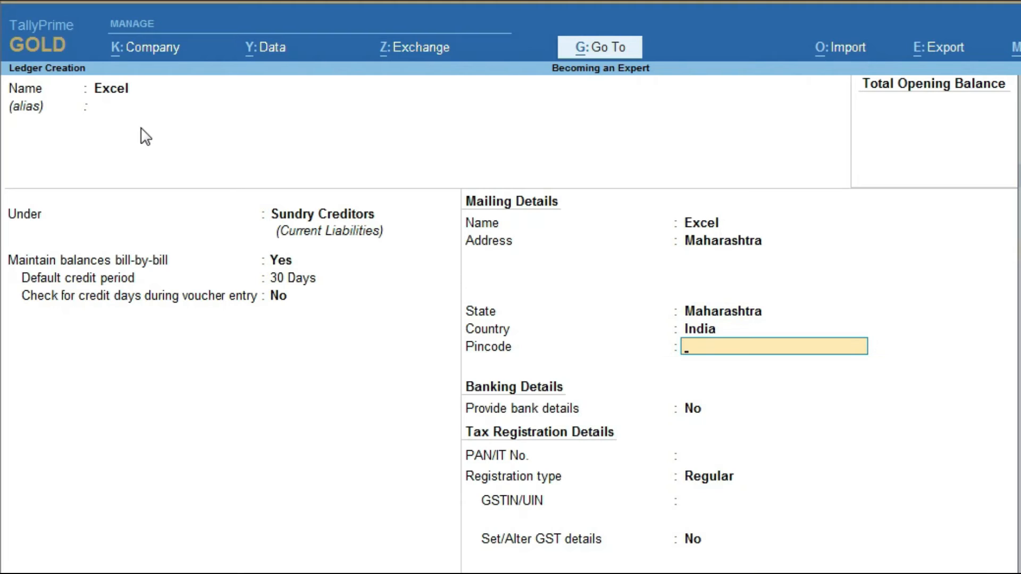
key("Return")
key("Return")
key("BackSpace")
key("Return")
key("Return")
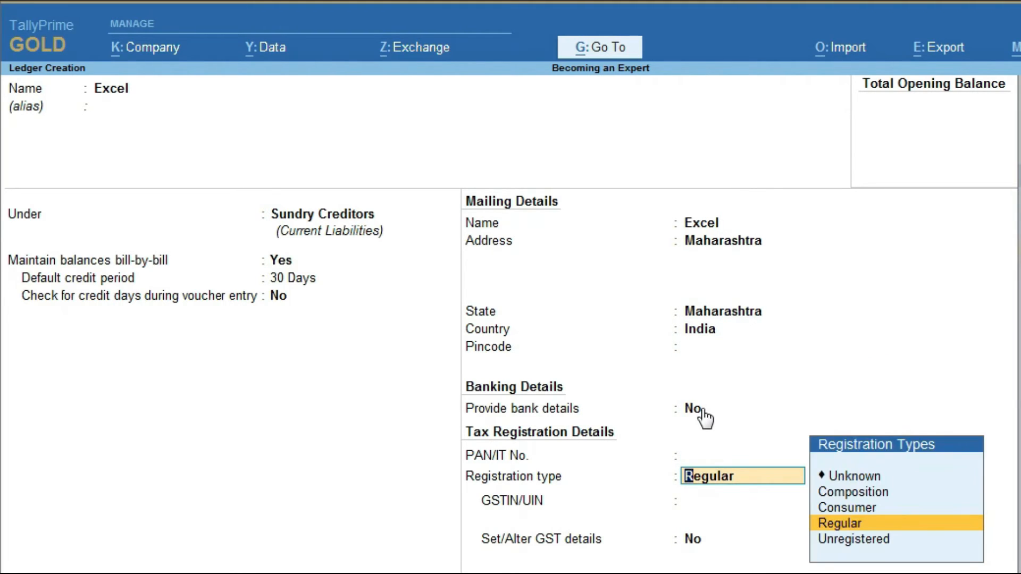
key("Return")
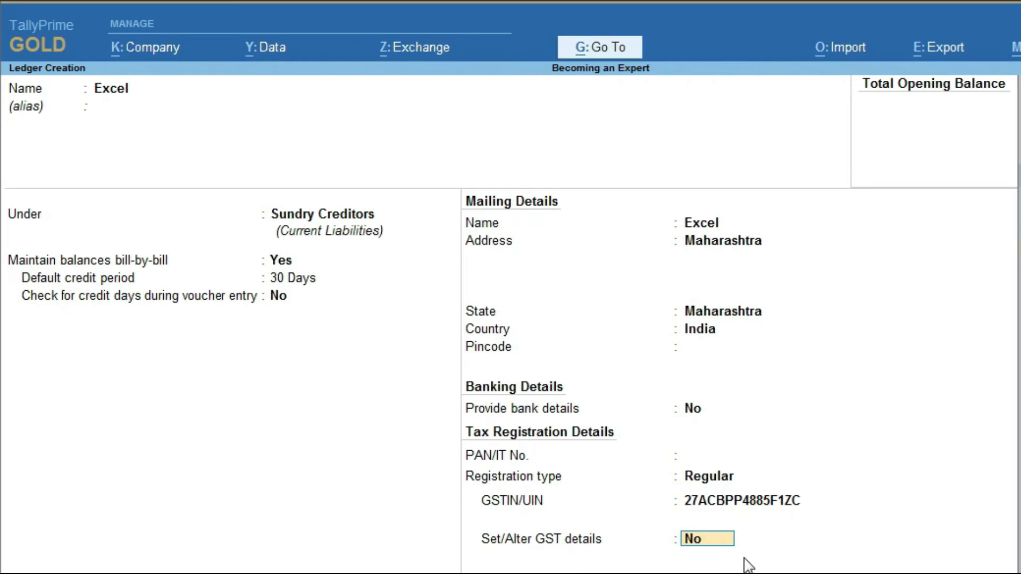
key("ctrl")
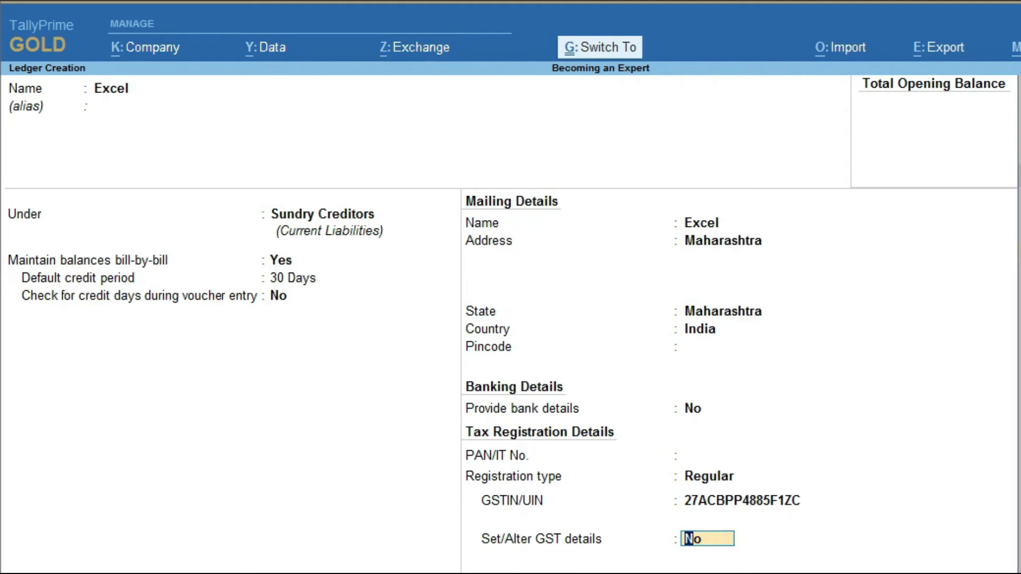
key("ctrl+a")
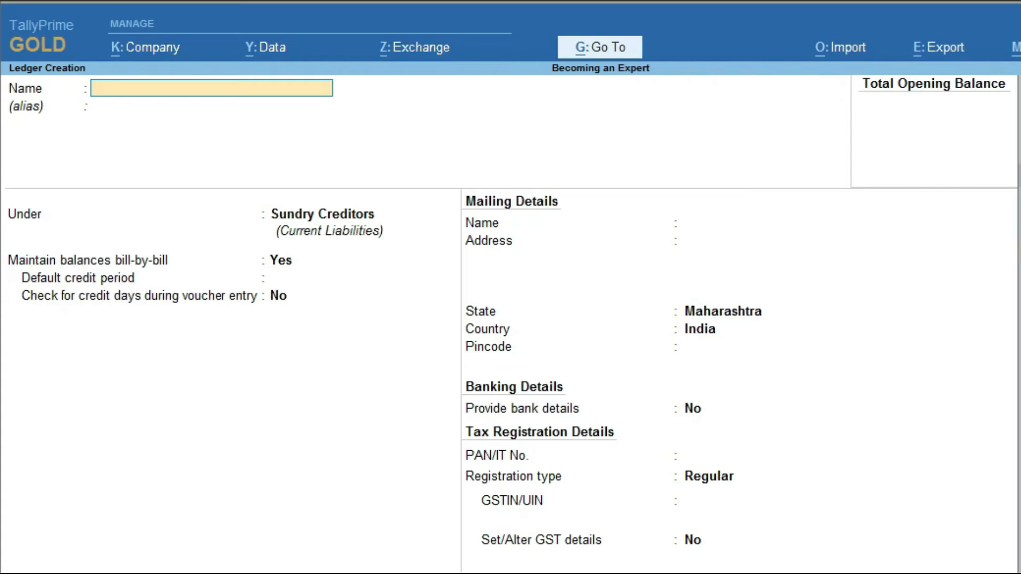
Step: Set up ledger IGST under Duties & Taxes as GST Integrated Tax, 0%, rounding Not Applicable
type("IGST")
key("Return")
key("Return")
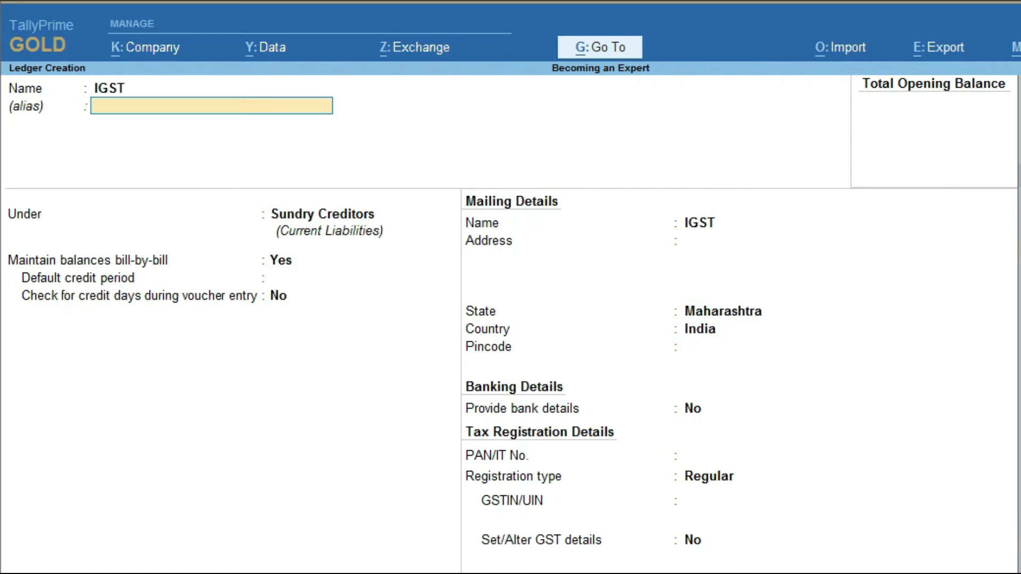
type("T")
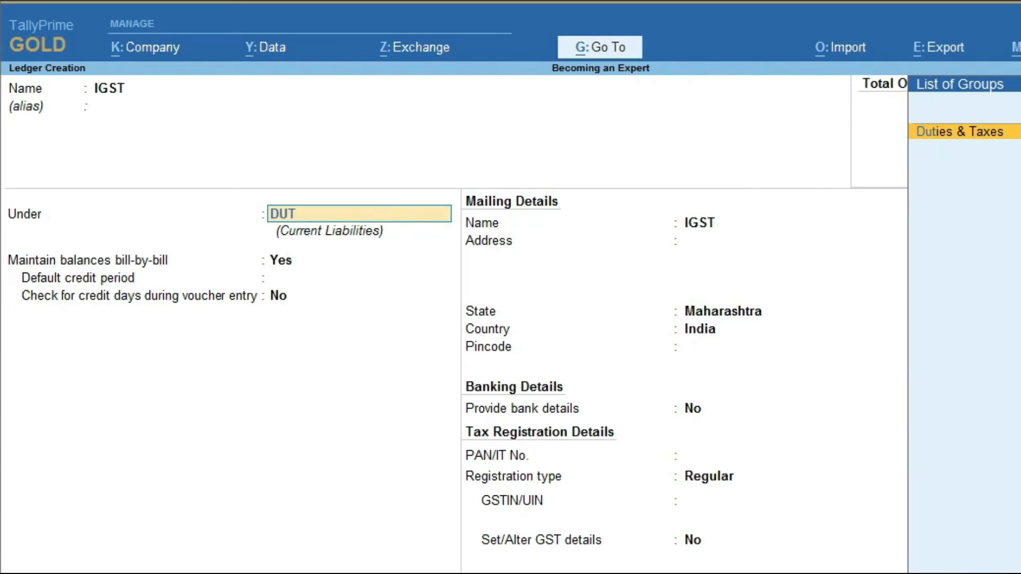
key("Return")
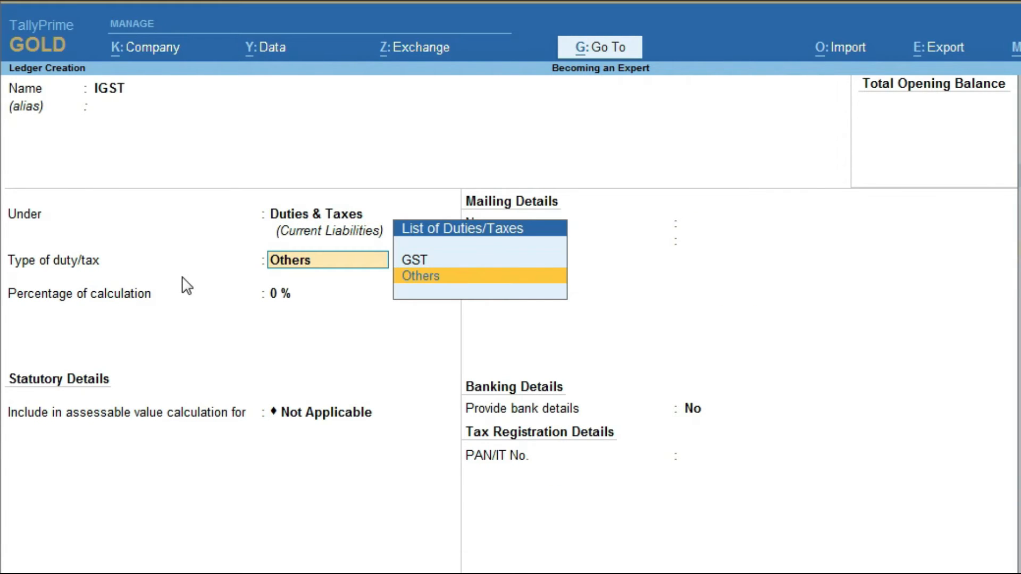
key("Up")
key("Return")
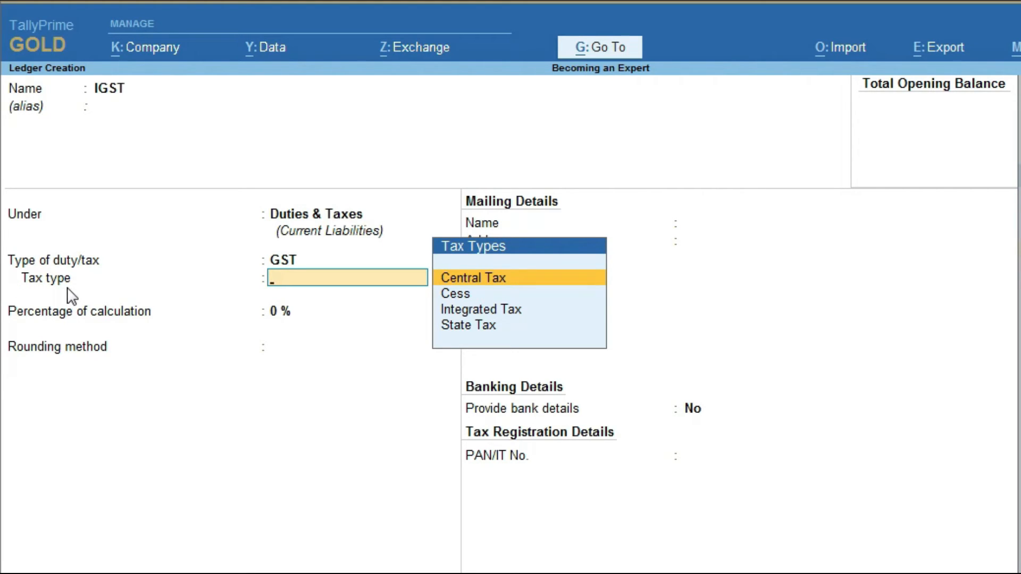
key("Down")
key("Down")
key("Return")
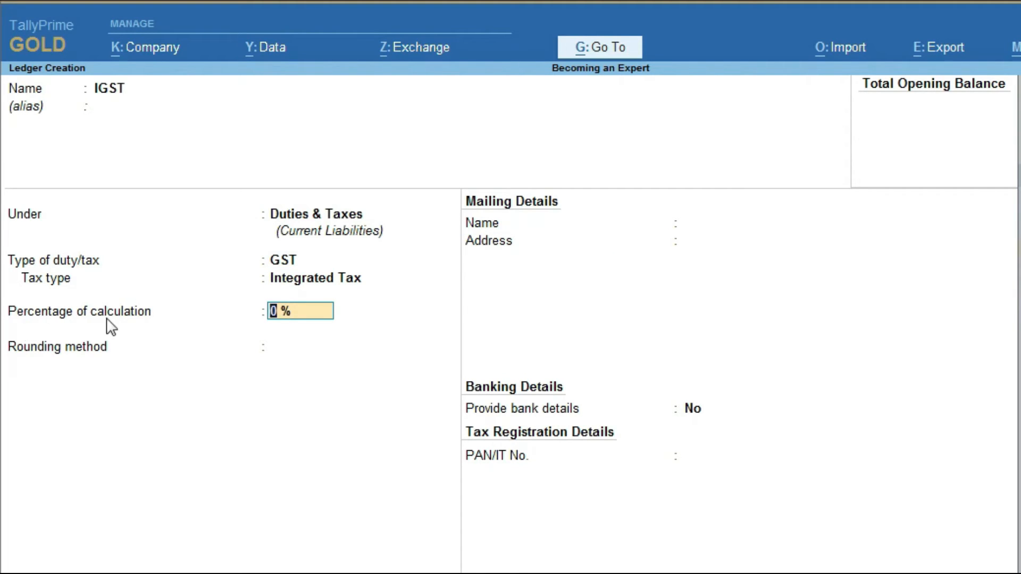
key("Return")
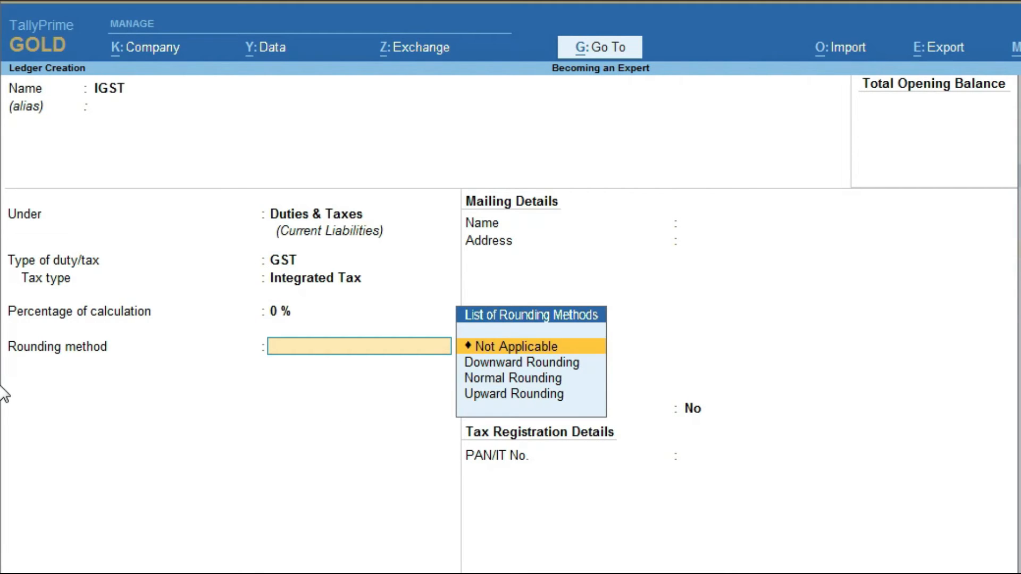
key("Return")
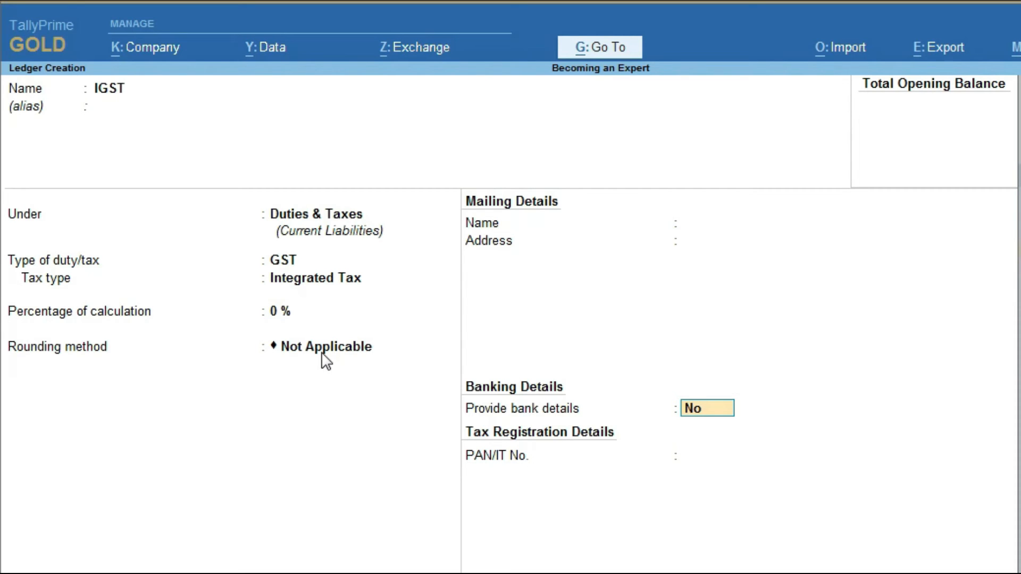
Step: Save IGST, then create and save the CGST ledger under Duties & Taxes as GST Central Tax
key("ctrl+a")
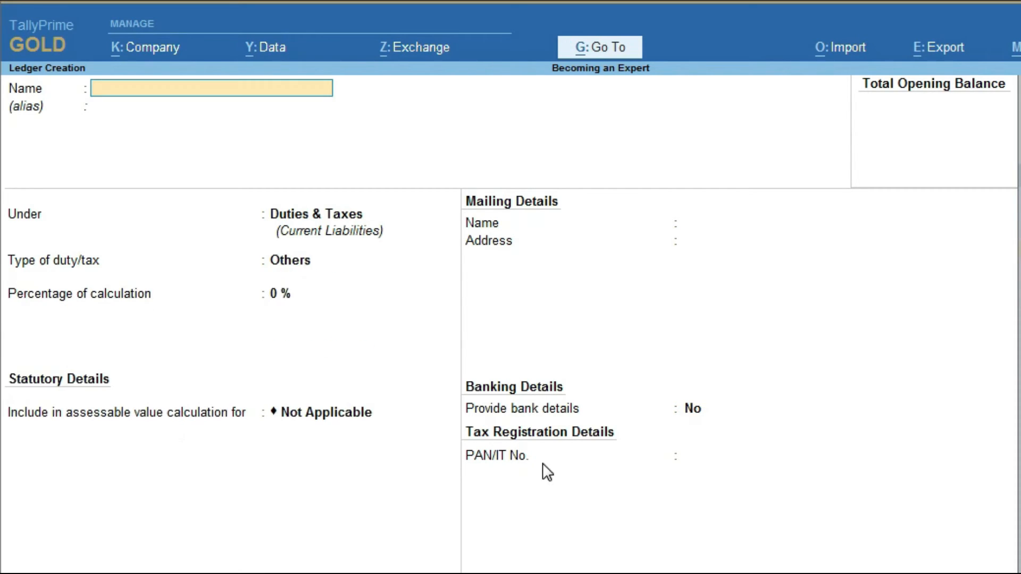
type("CGST")
key("Return")
key("Return")
key("Return")
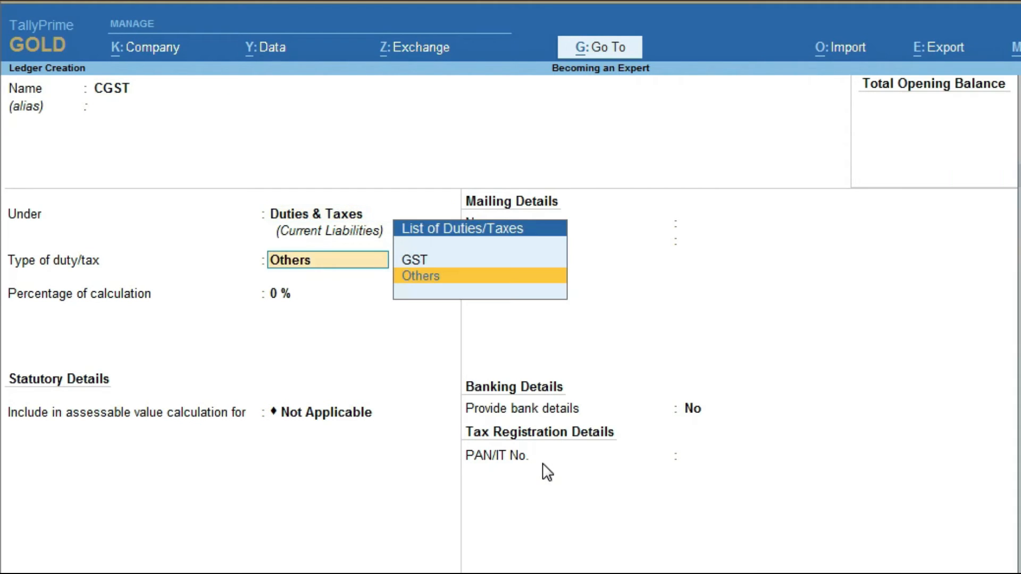
key("Up")
key("Return")
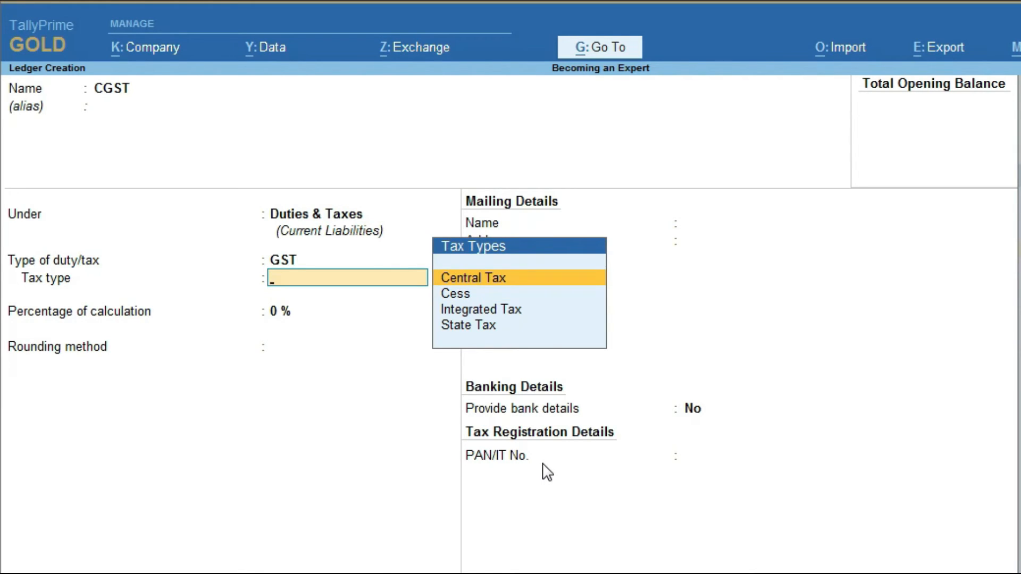
key("Return")
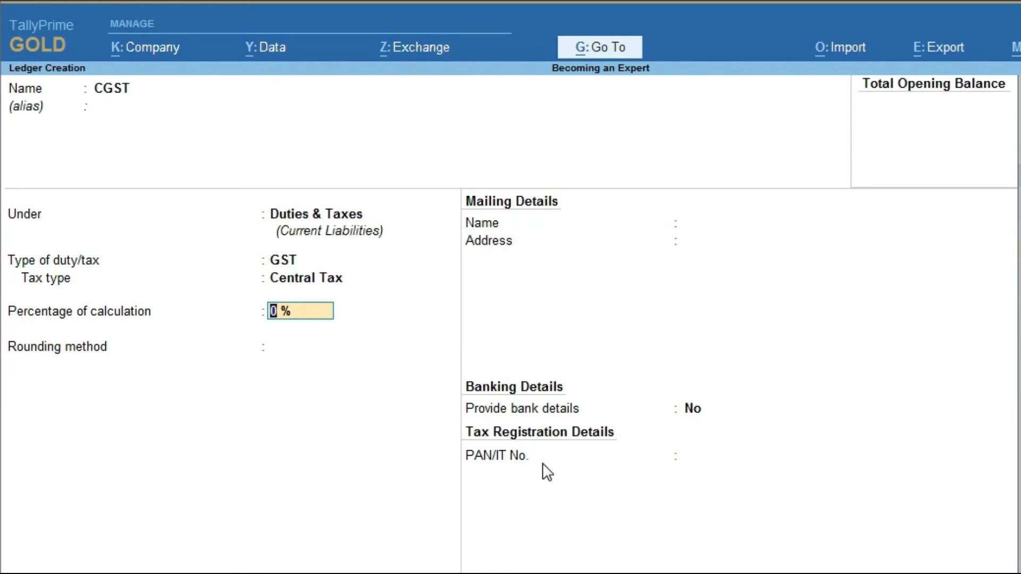
key("ctrl+a")
Step: Create the SGST ledger under Duties & Taxes with GST duty type and State Tax
type("SGST")
key("Return")
key("Return")
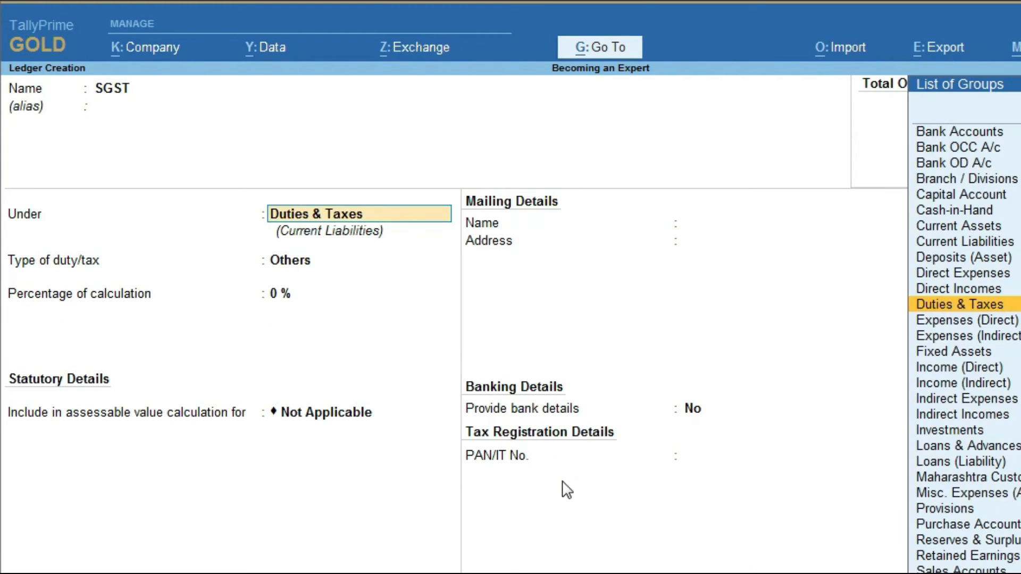
key("Return")
key("Up")
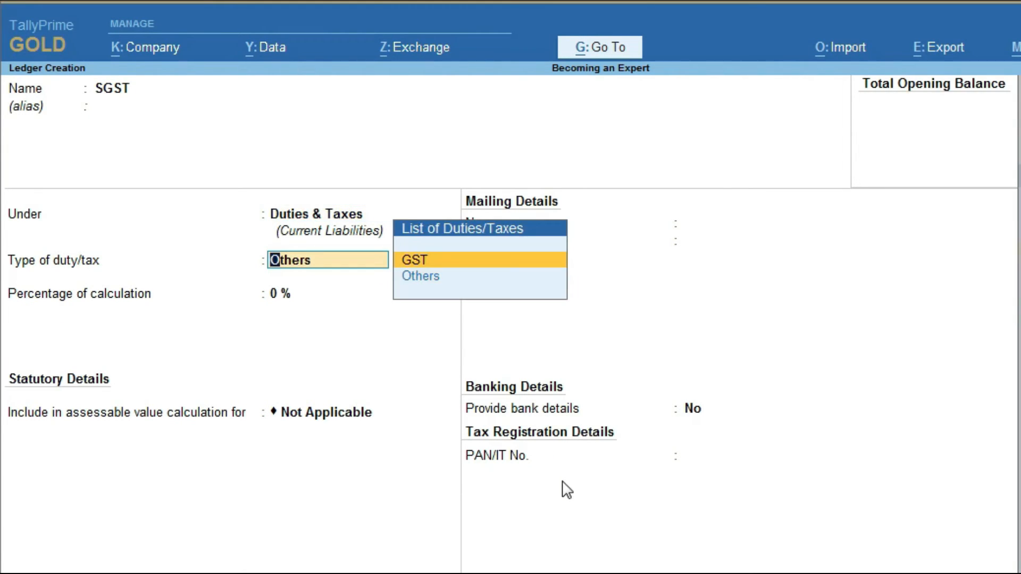
key("Return")
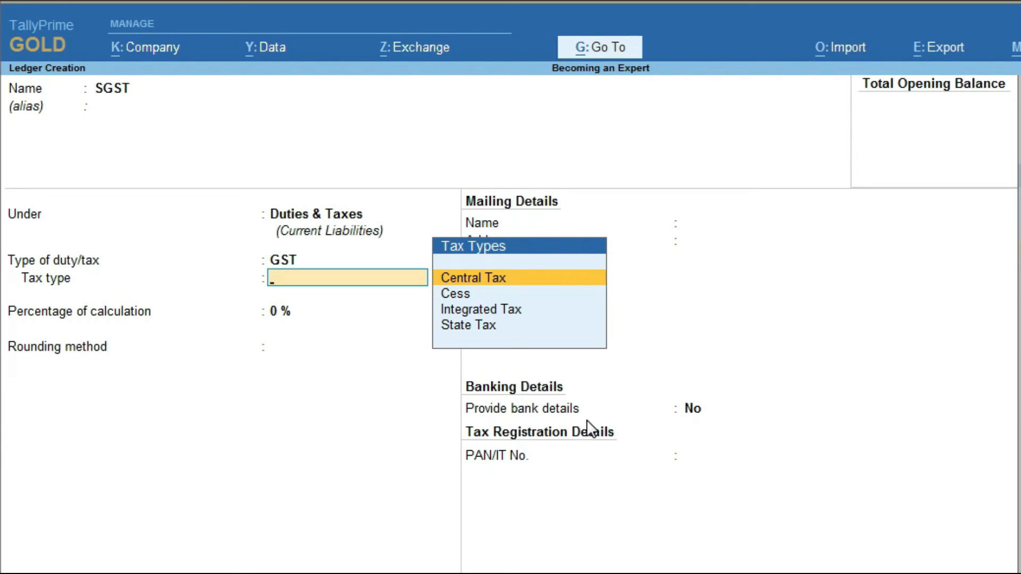
key("Down")
key("Down")
key("Down")
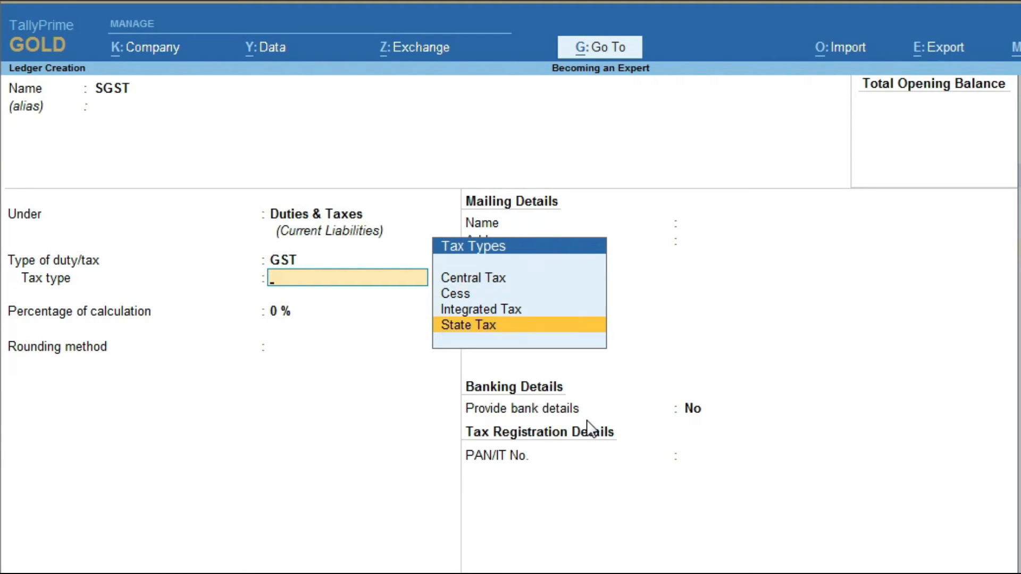
key("Return")
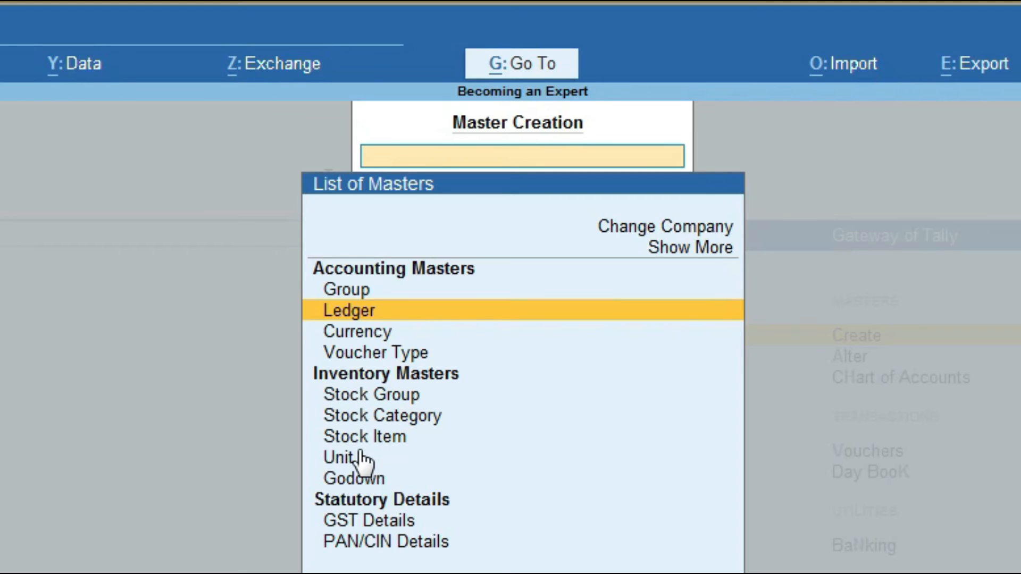
Step: Start a stock item named 30 Watt Led Bulb and begin a new stock group for it
left_click(431, 441)
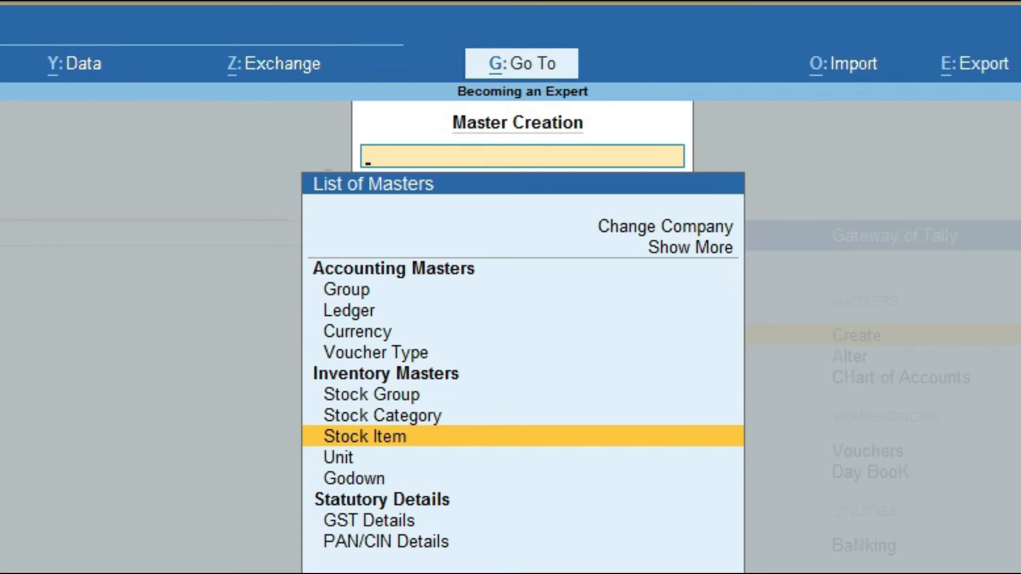
key("Return")
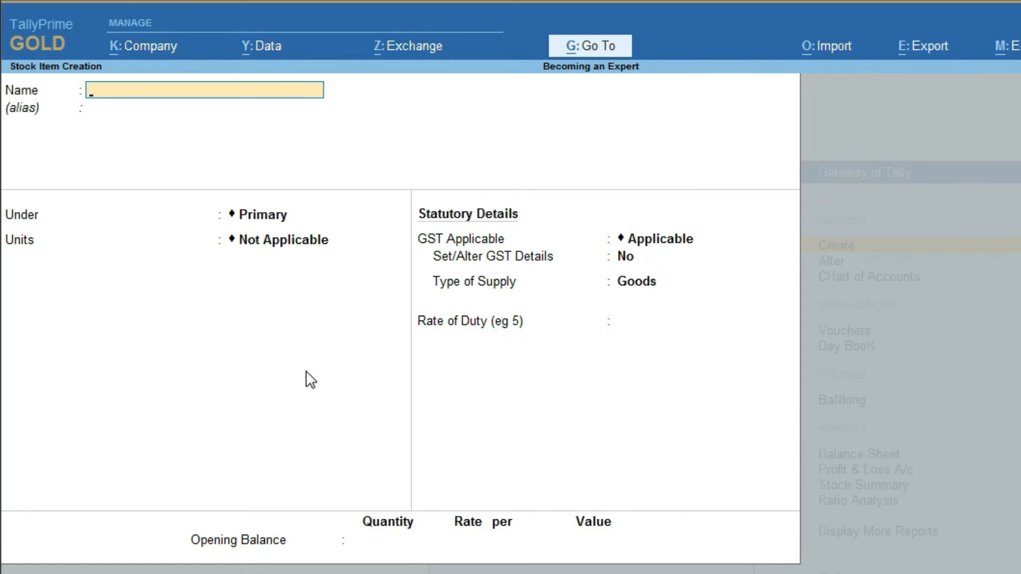
type("30 Watt Led Bulb")
key("Return")
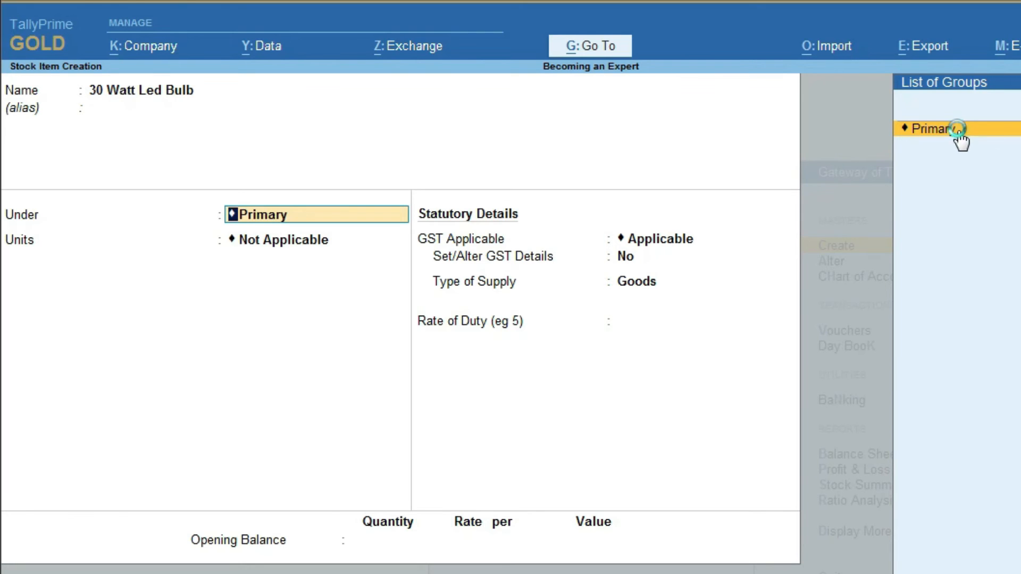
key("alt+c")
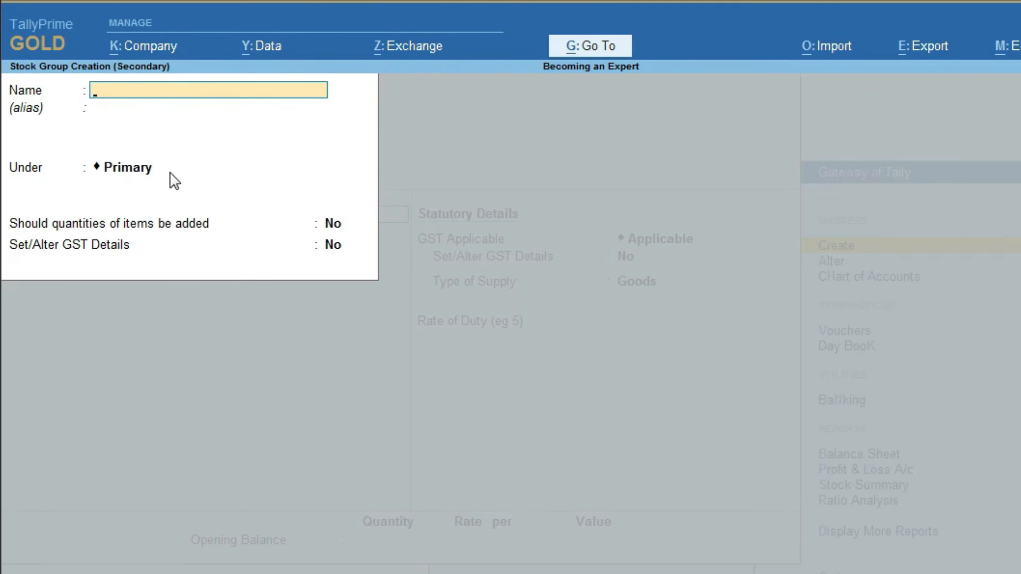
Step: Create the LED Bulb stock group under Primary and place 30 Watt Led Bulb in it
type("LED Bulb")
key("Return")
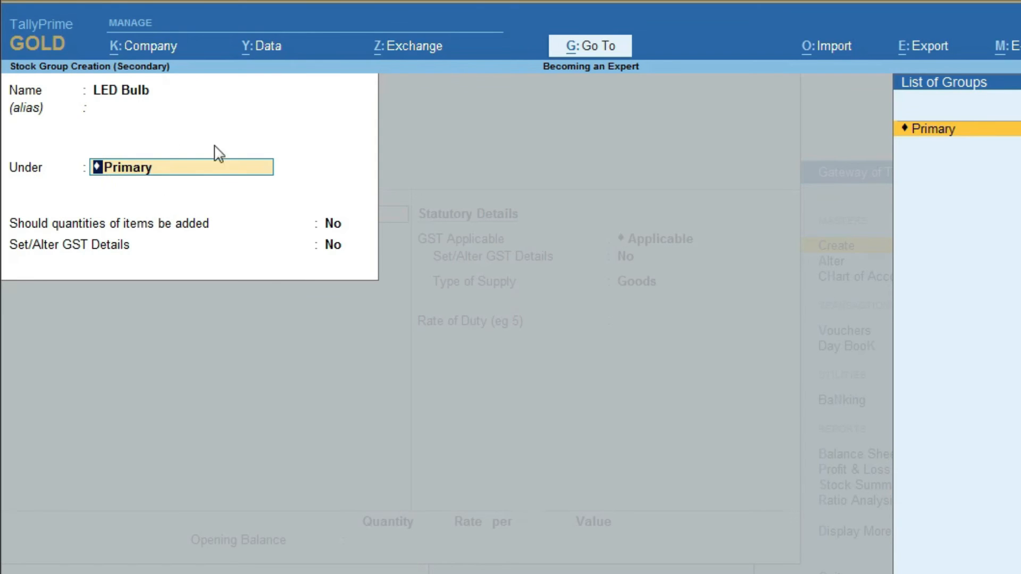
left_click(235, 203)
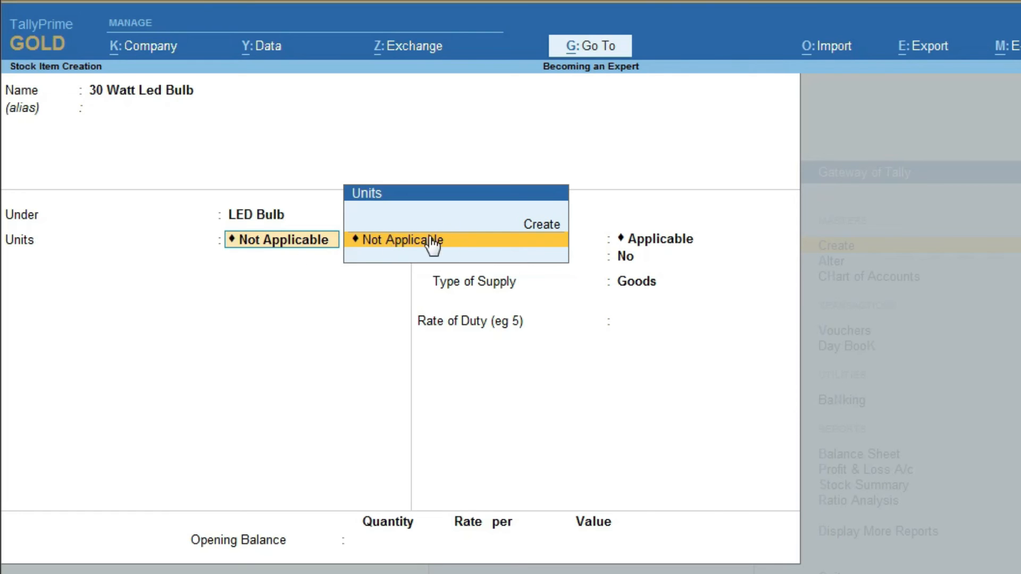
left_click(537, 225)
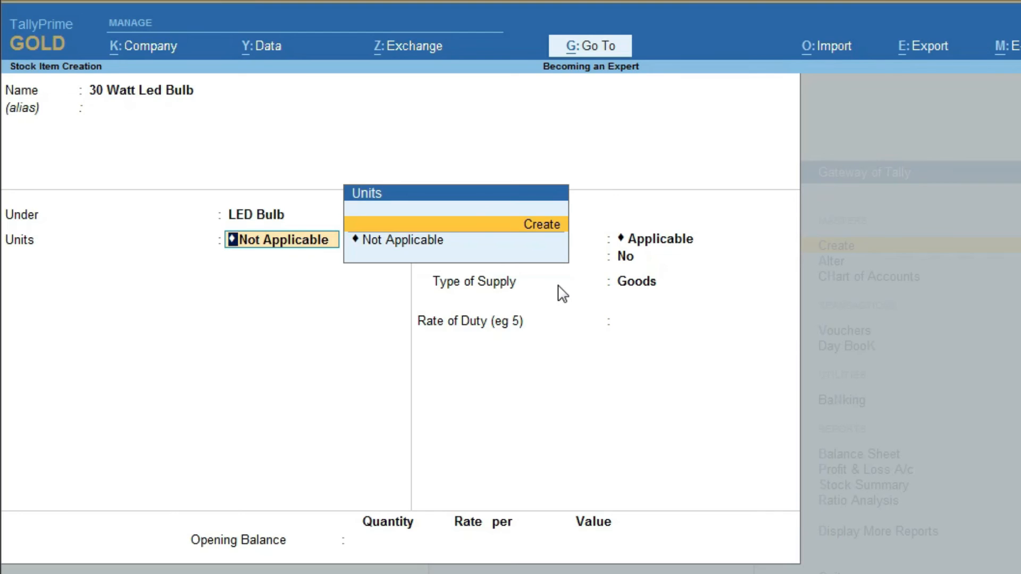
Step: Create unit NOS with UQC NOS-NUMBERS and 0 decimal places for the bulb
key("Return")
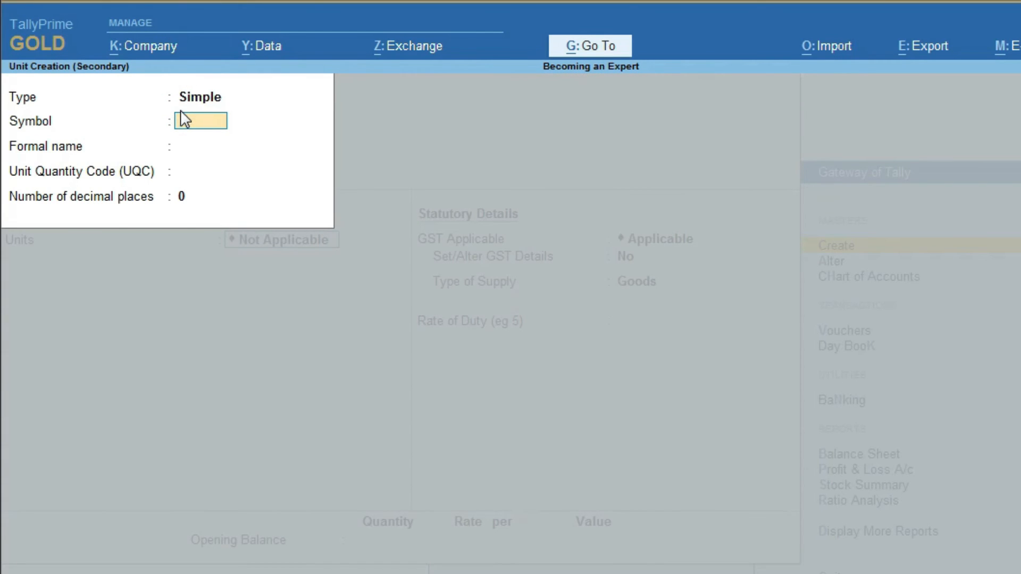
type("NOS")
key("Return")
key("Return")
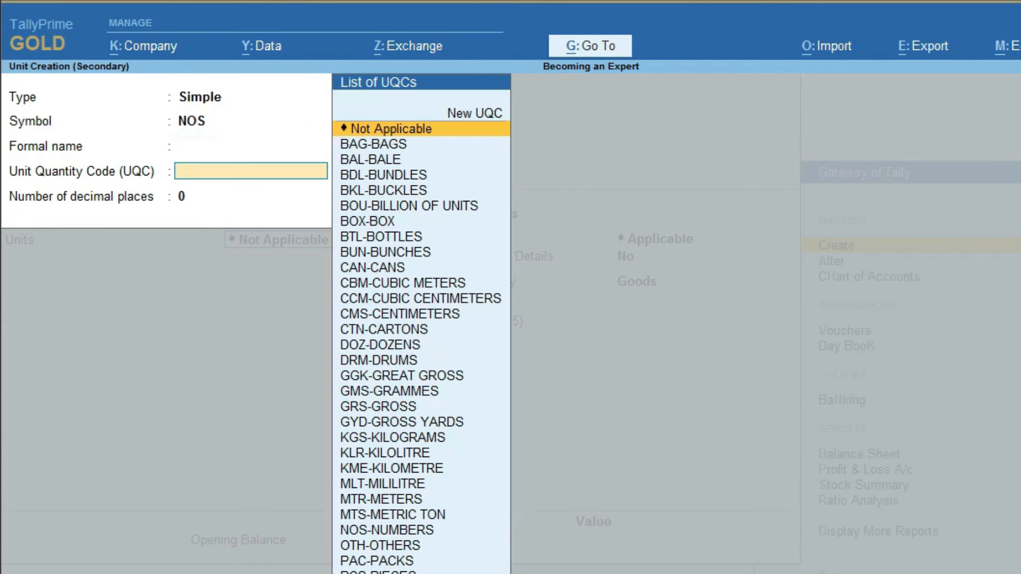
type("NOS")
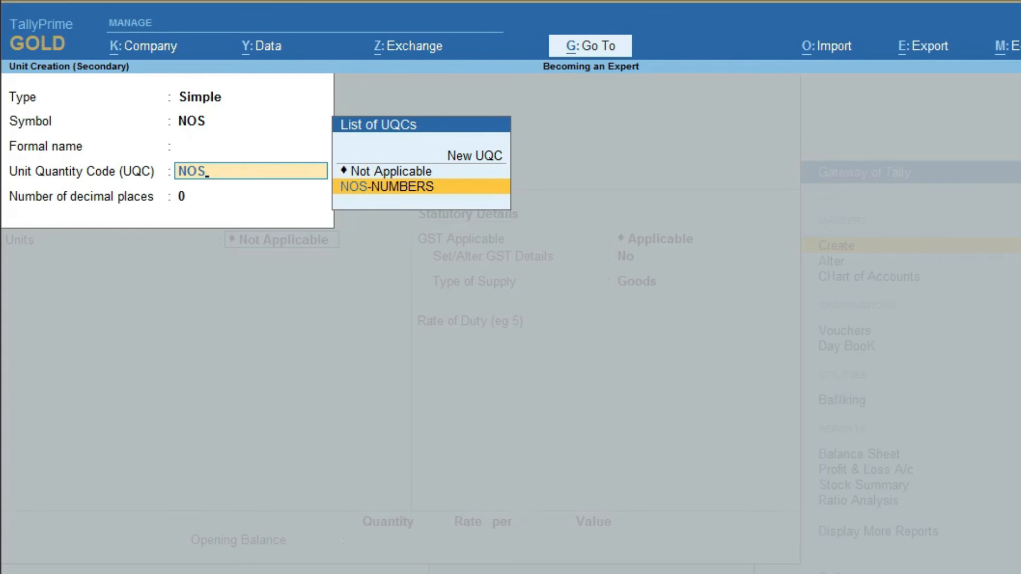
key("Return")
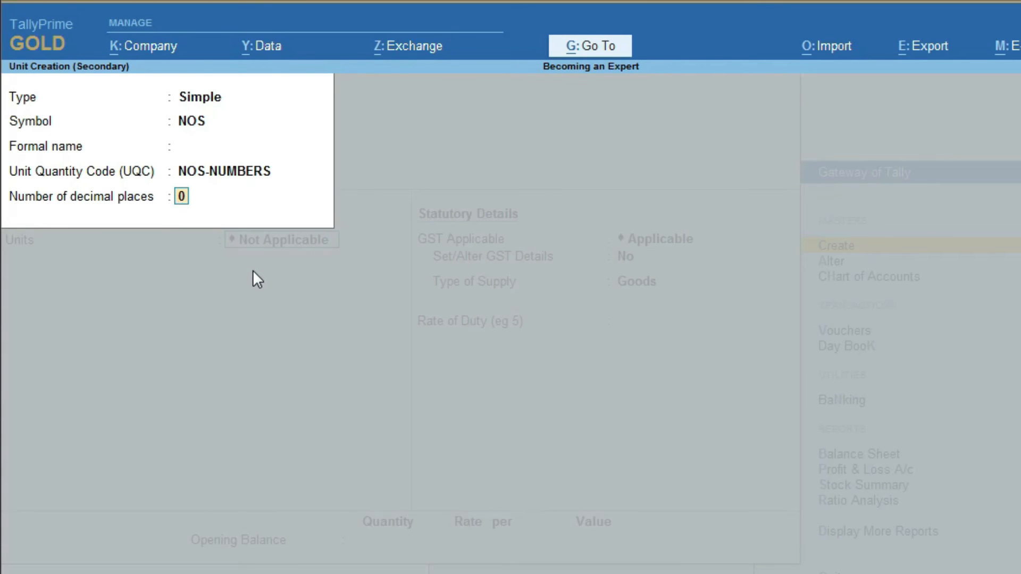
type("3")
type("0 Watt Led Bulb")
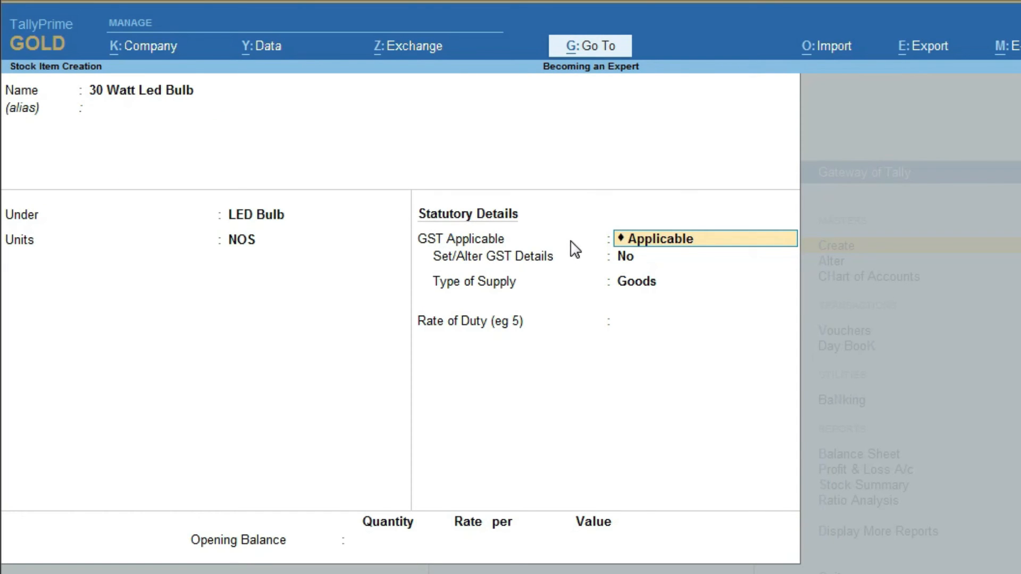
Step: Keep GST Applicable for 30 Watt Led Bulb and set Set/Alter GST Details to Yes
key("Return")
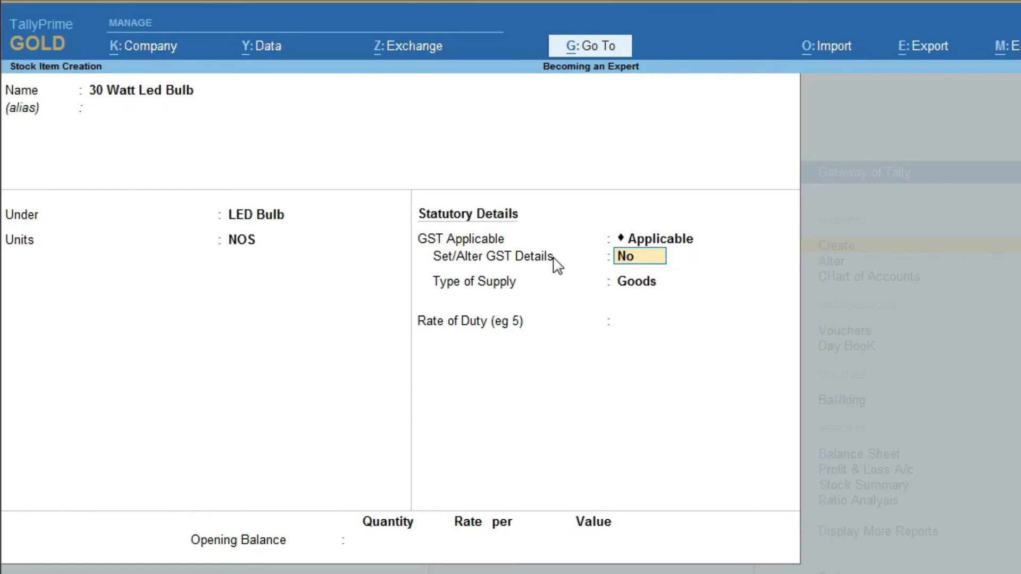
type("Y")
left_click(655, 262)
type("Y")
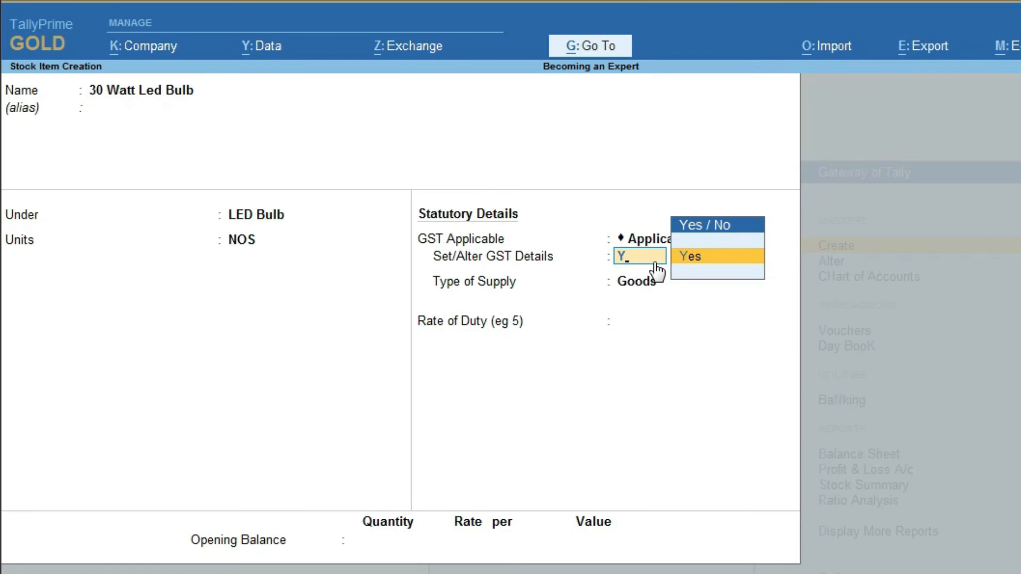
key("Return")
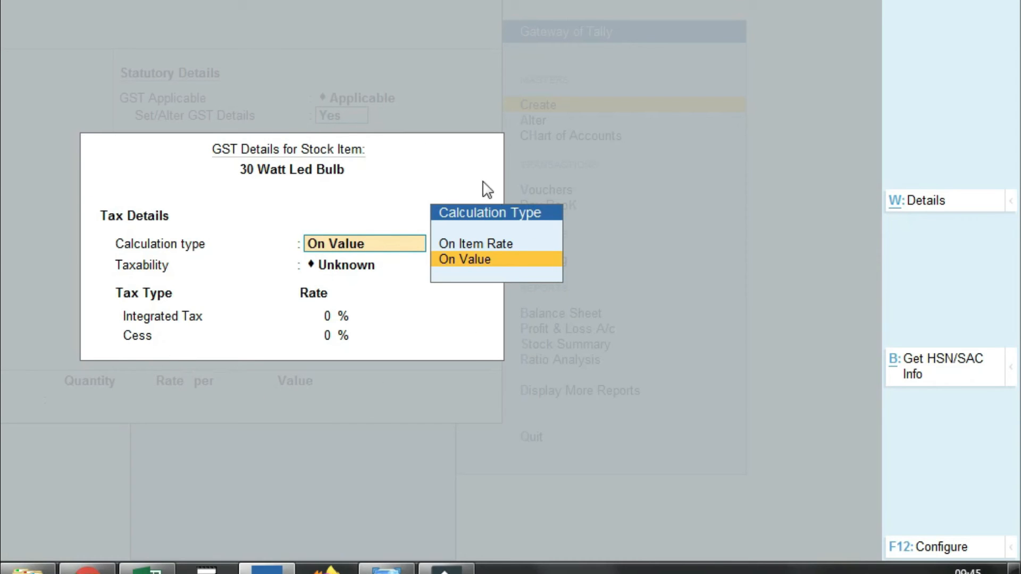
Step: Set HSN/SAC, goods type, reverse charge, ineligible credit, valuation type and all tax types to Yes
left_click(942, 549)
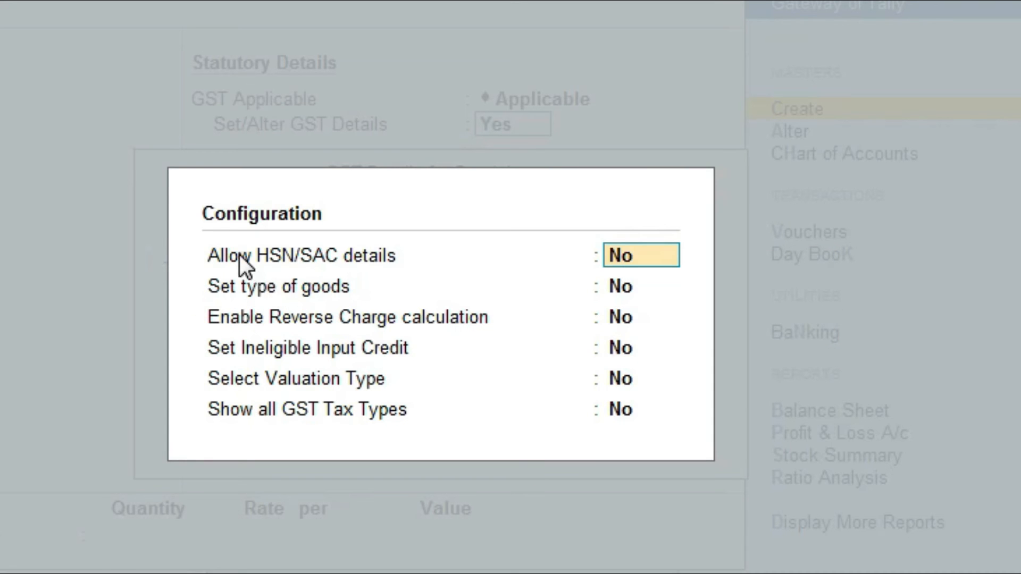
type("Y")
key("Return")
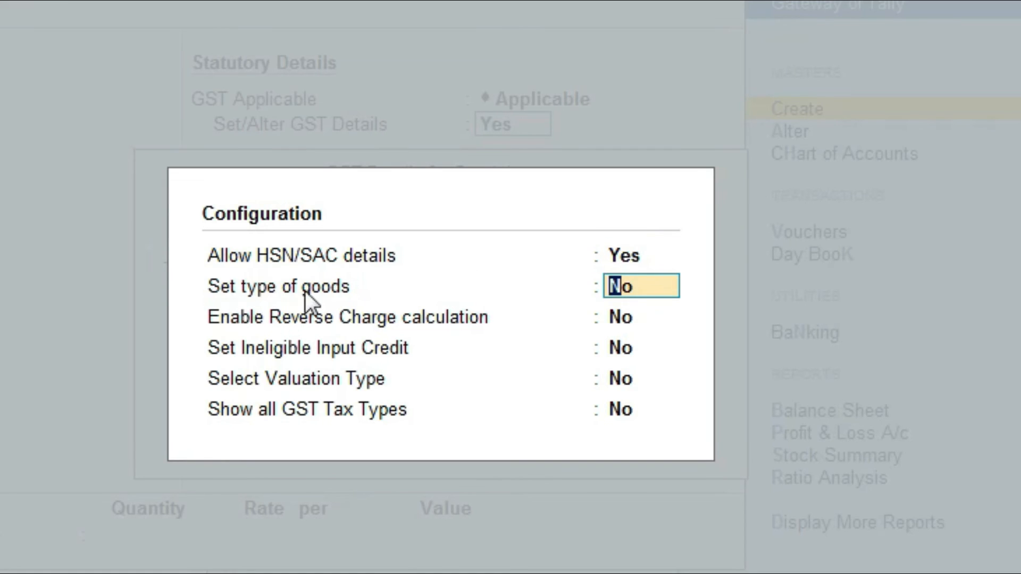
type("Y")
key("Return")
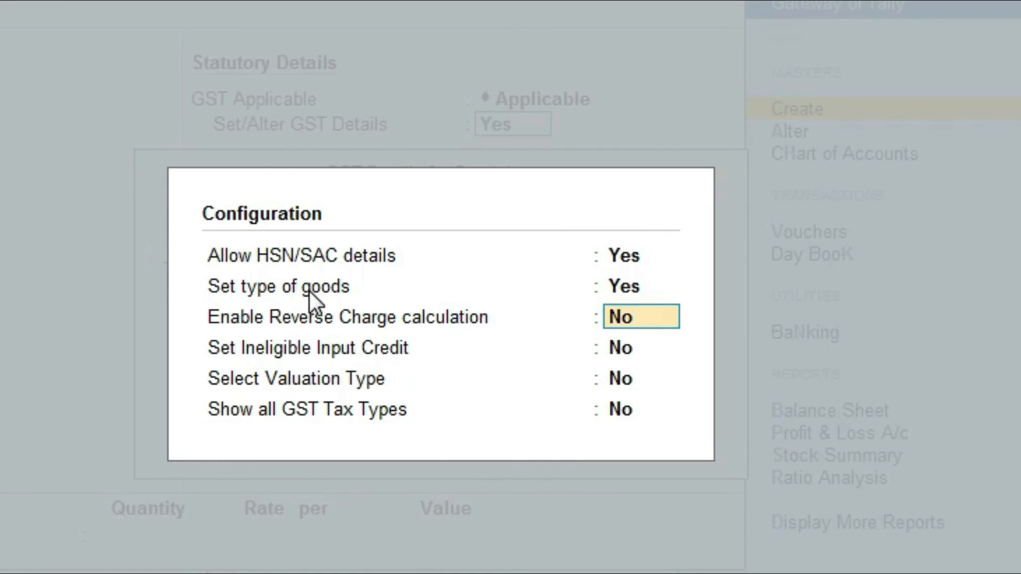
type("Y")
key("Return")
type("Y")
key("Return")
type("Y")
key("Return")
type("Y")
key("Return")
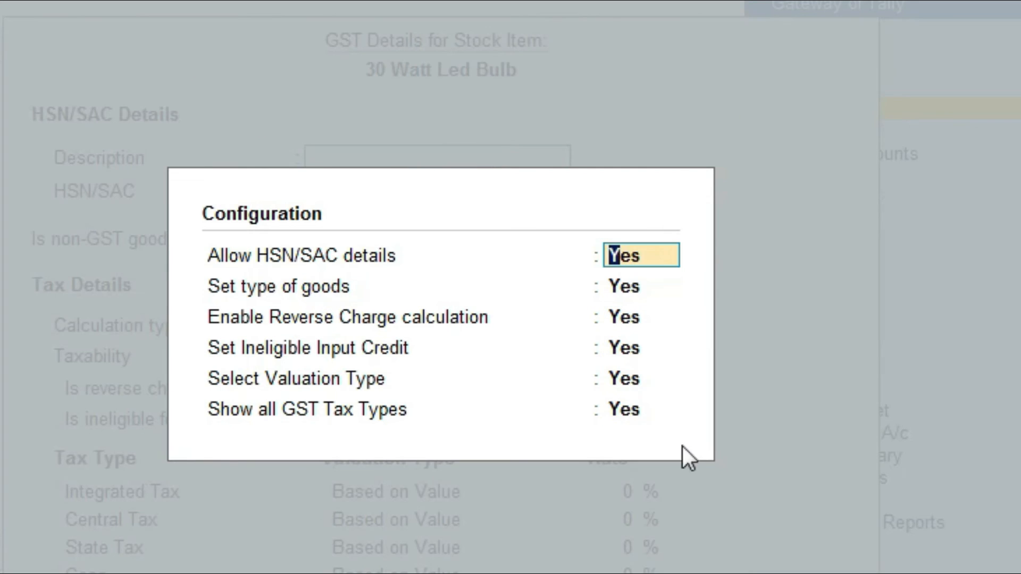
key("ctrl+a")
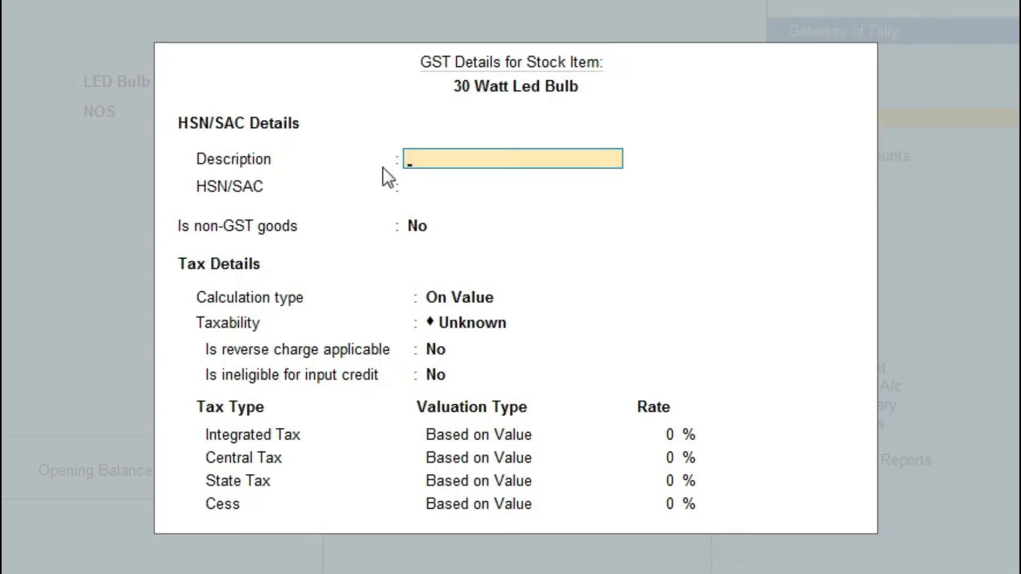
Step: Enter HSN/SAC 35014862, keep On Value, set taxability Taxable, and leave ineligible input credit No
left_click(448, 192)
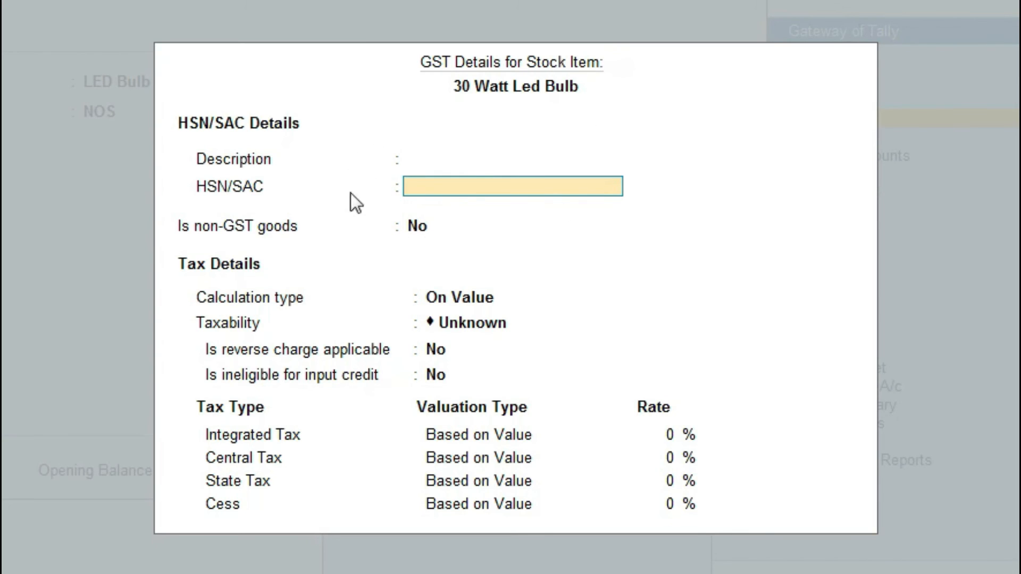
type("35014862")
key("Return")
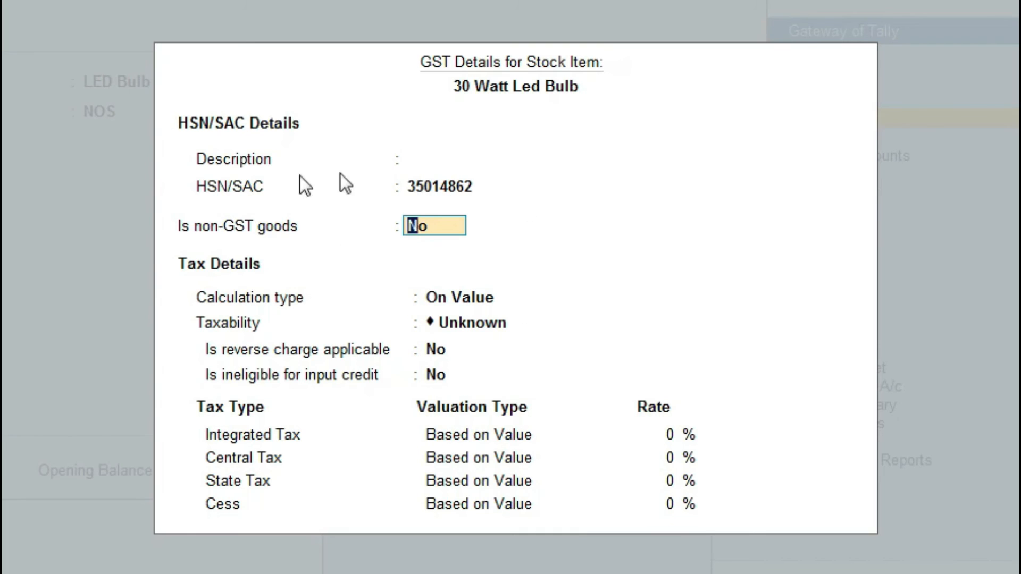
key("Return")
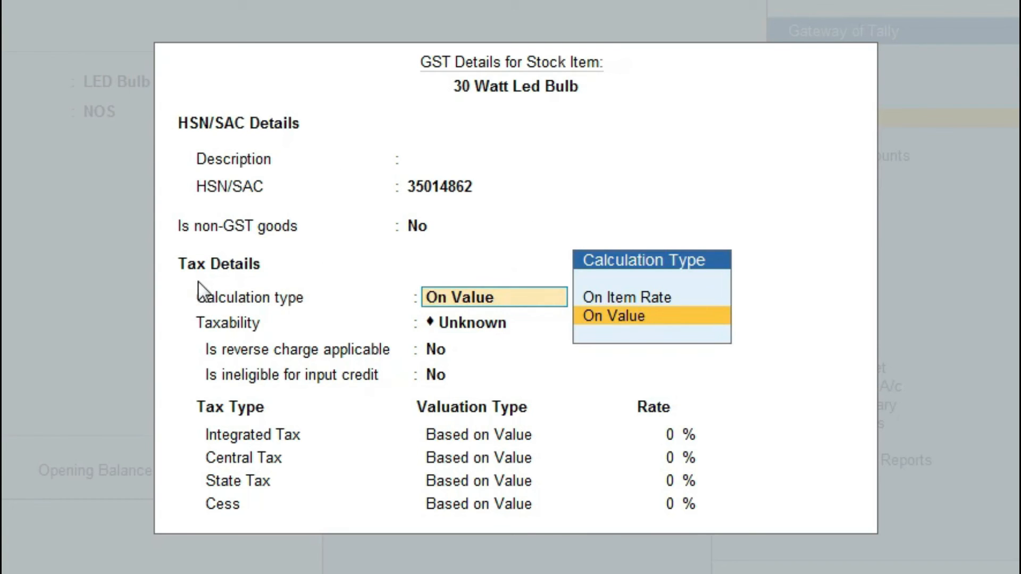
key("Return")
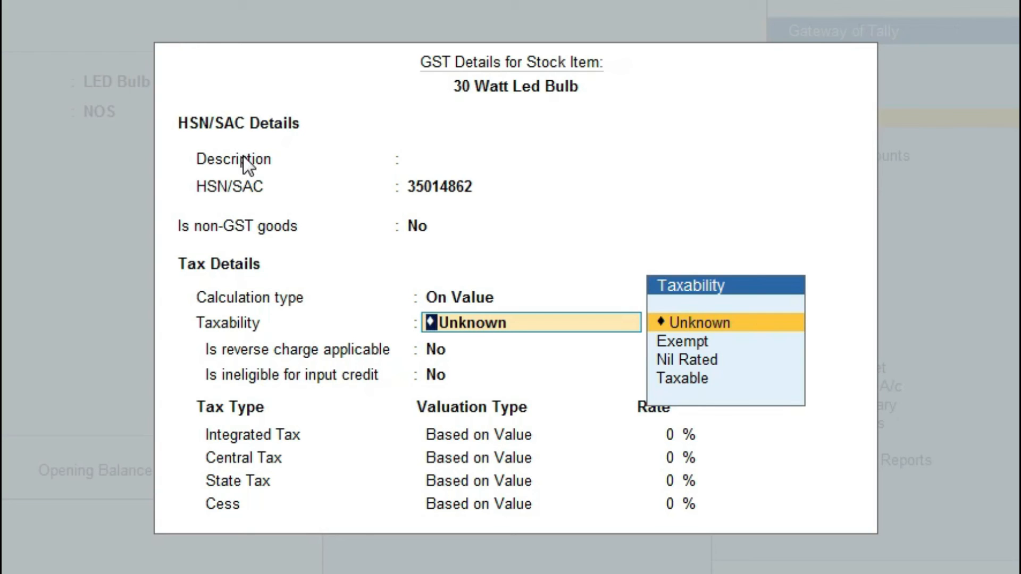
key("Down")
key("Down")
key("Down")
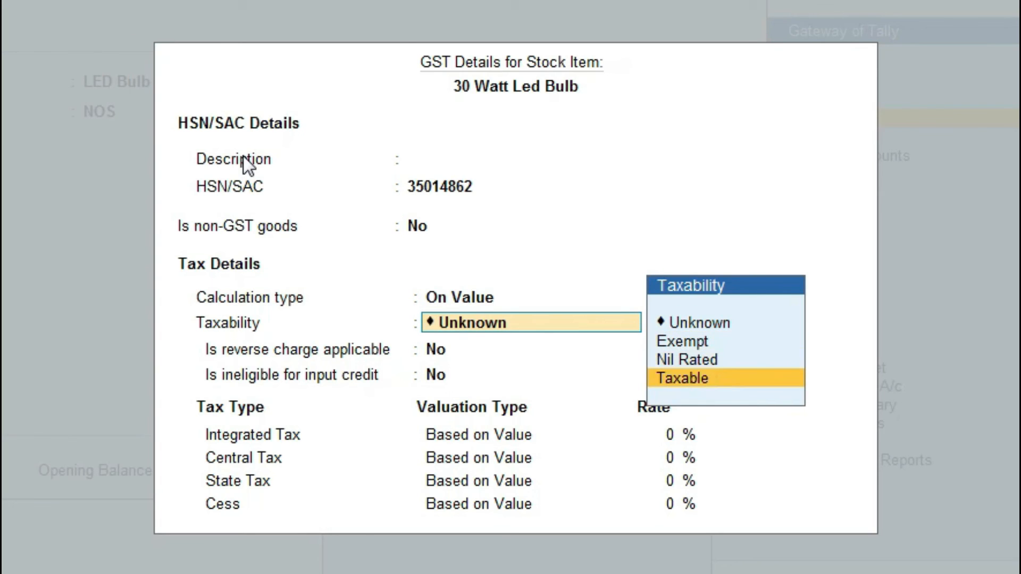
key("Return")
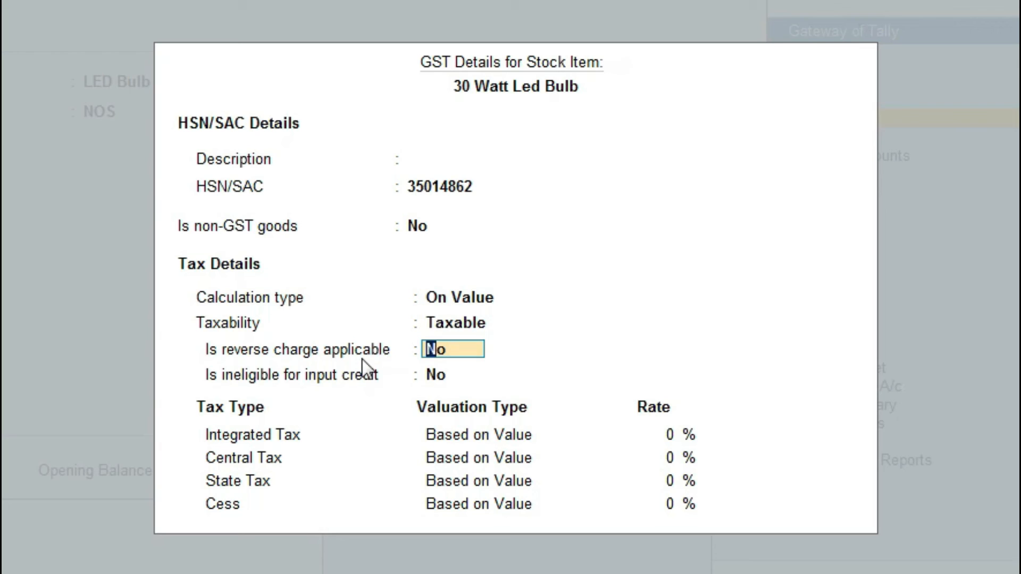
left_click(443, 372)
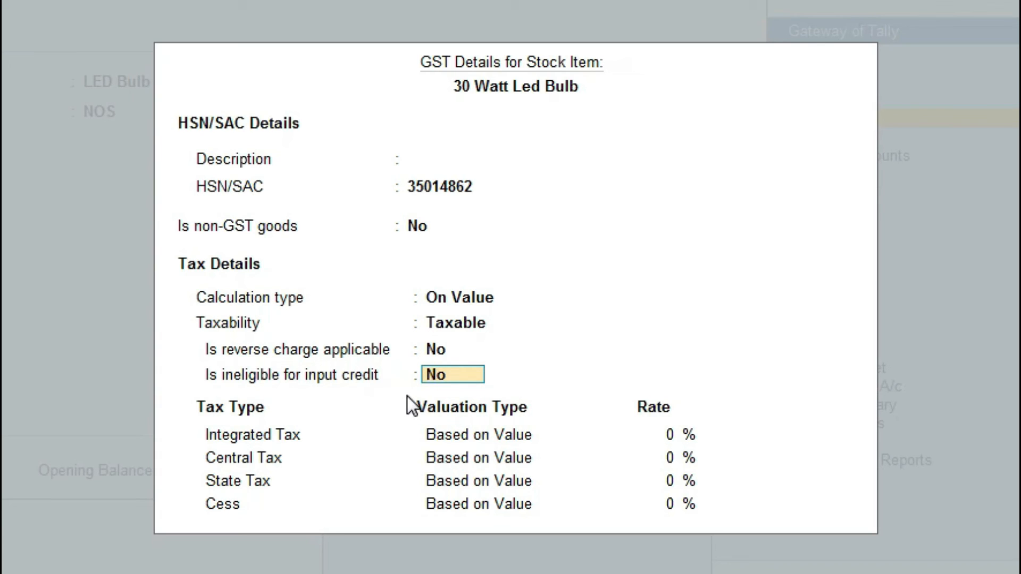
key("Return")
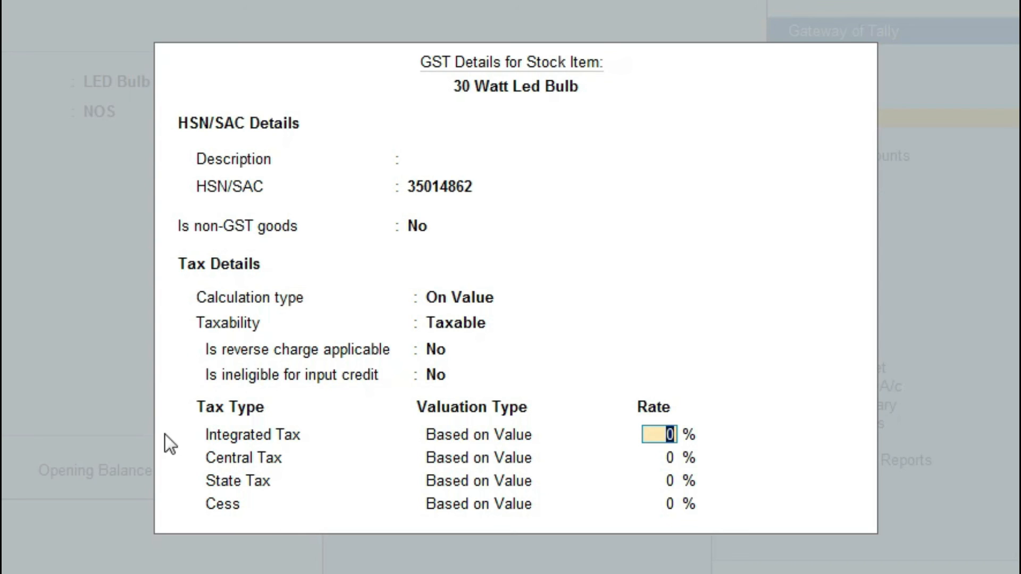
Step: Set Integrated Tax to 18%, keep Goods with Rate of Duty 0, and enter opening quantity 1 NOS
type("18")
key("Return")
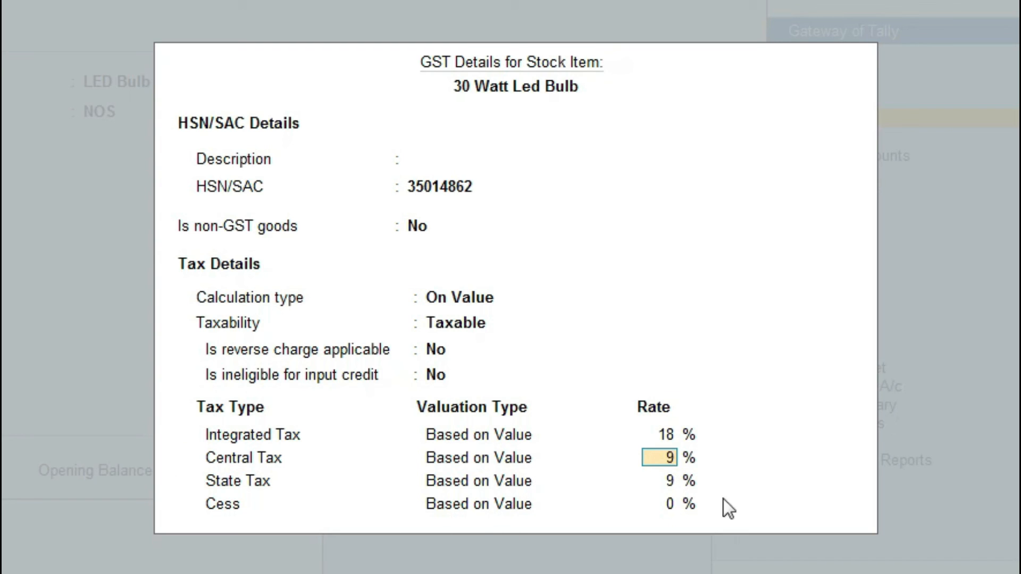
key("ctrl+a")
key("Return")
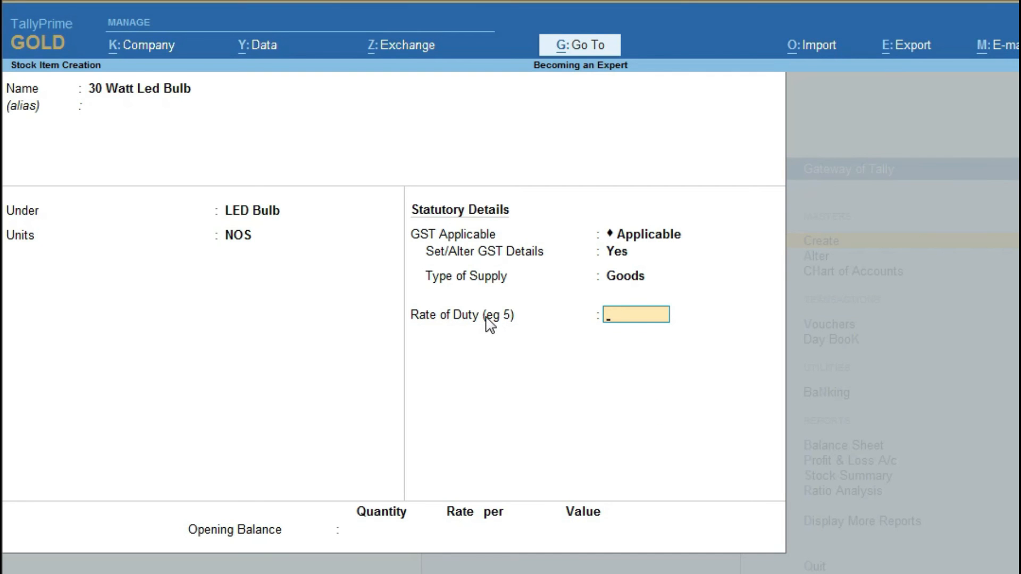
key("Return")
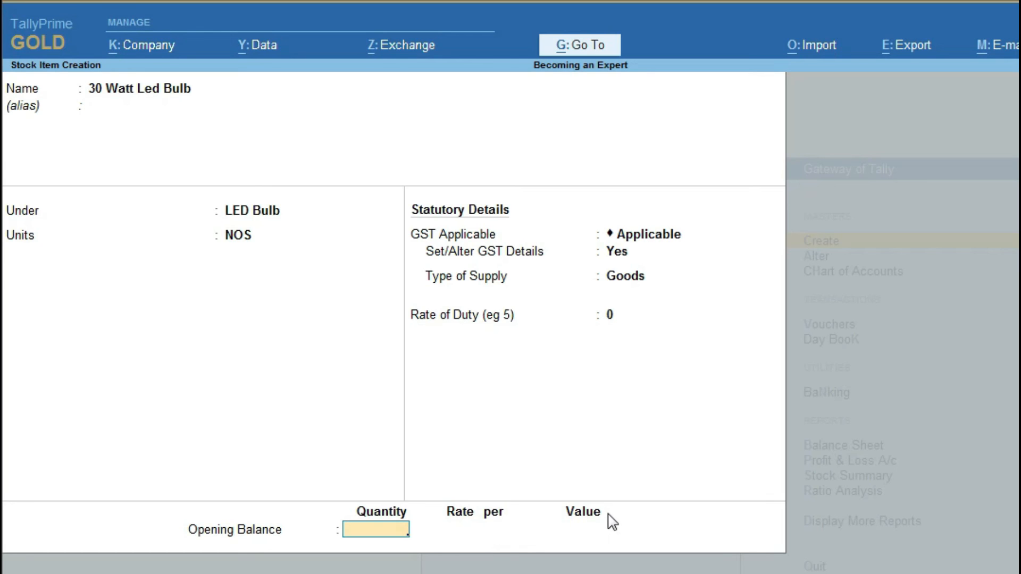
type("1")
key("Return")
Step: Enter an opening rate of 142, then clear the opening balance quantity
type("142")
key("Return")
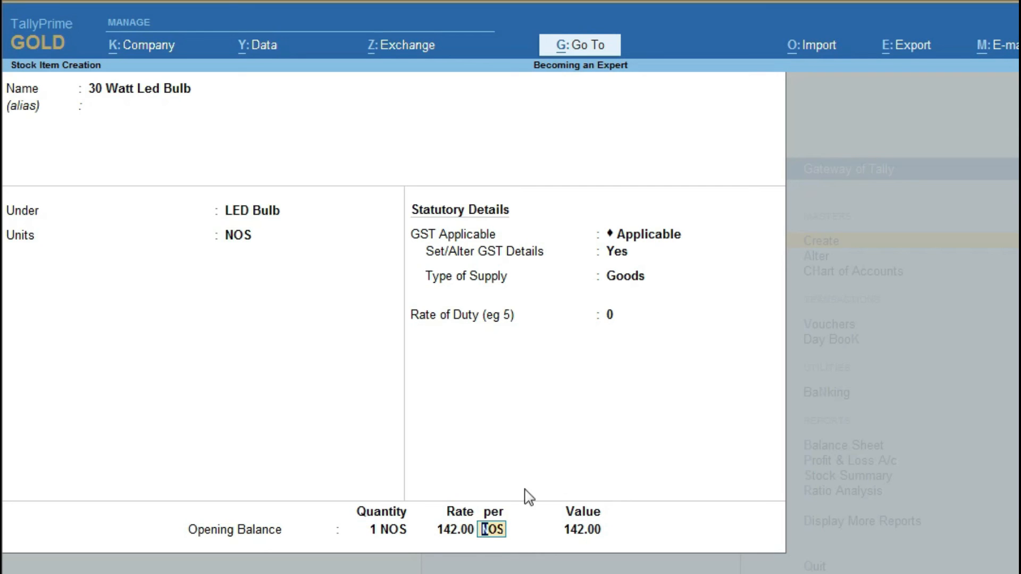
left_click(395, 530)
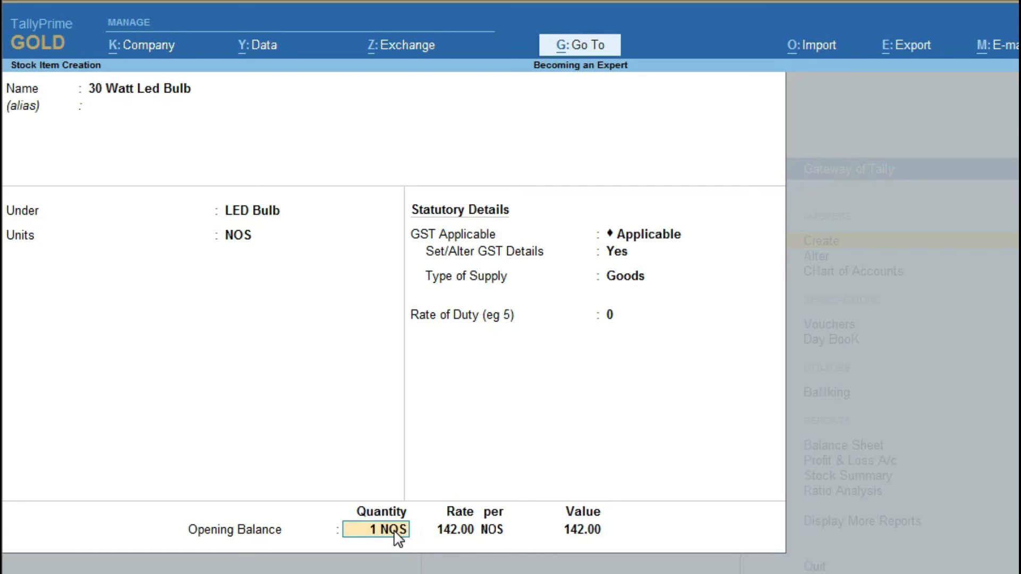
key("BackSpace")
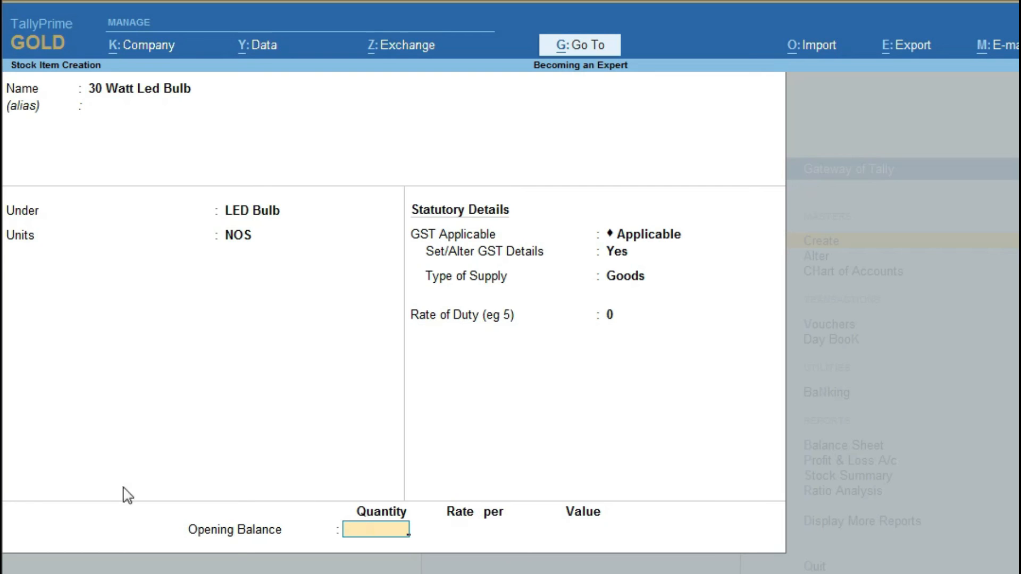
Step: Save the 30 Watt Led Bulb stock item without an opening balance and close the blank form
key("ctrl")
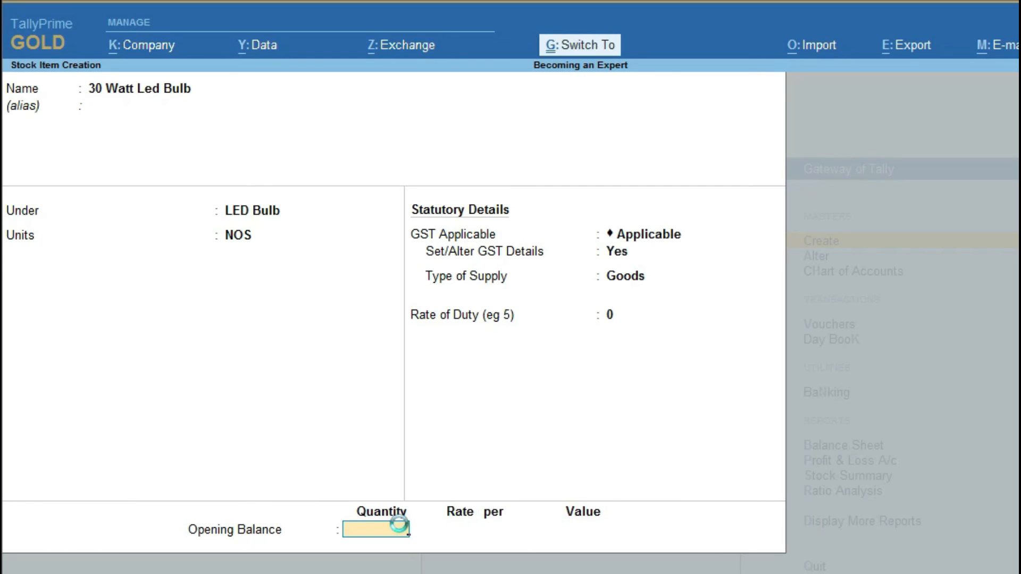
key("ctrl+a")
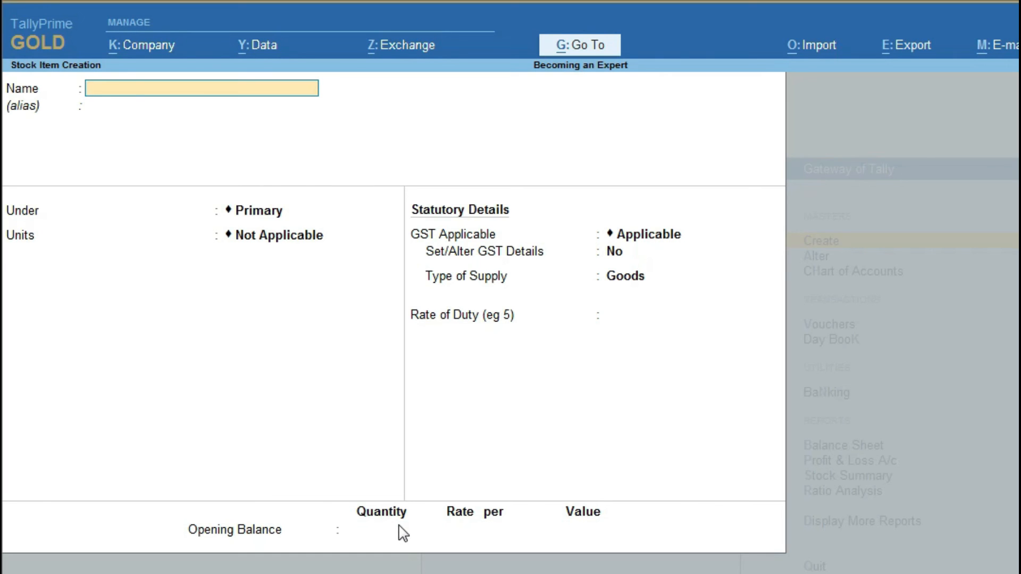
key("Escape")
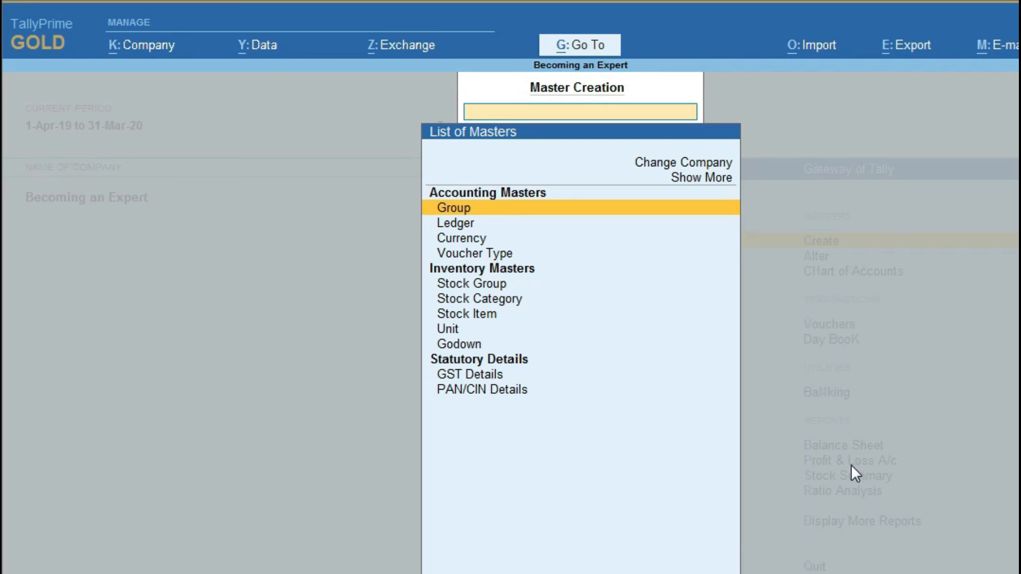
Step: Close the masters list to return to the Gateway of Tally
key("Escape")
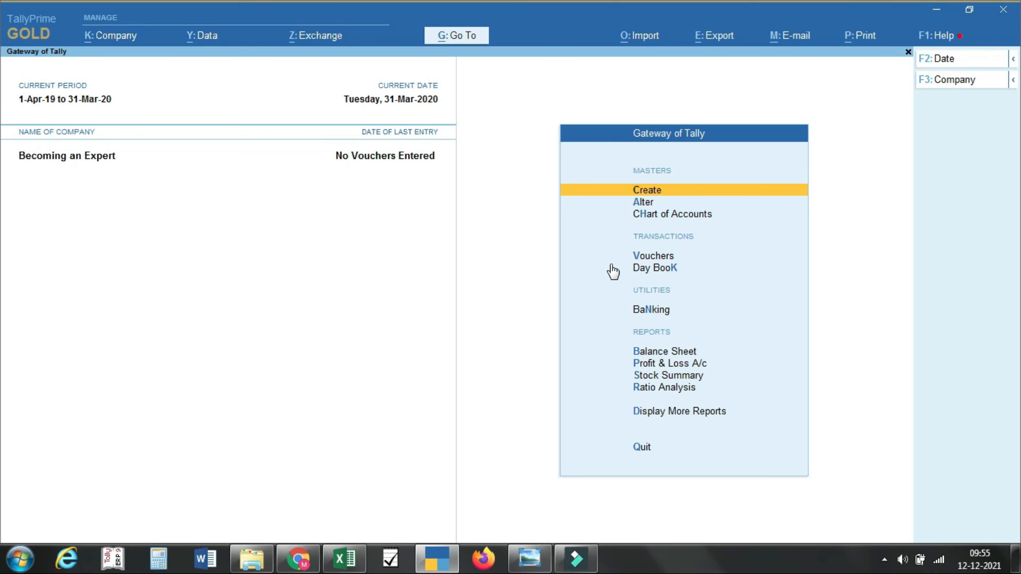
Step: Start a Sales voucher and extend the company period to end on 31-3-2022
left_click(675, 259)
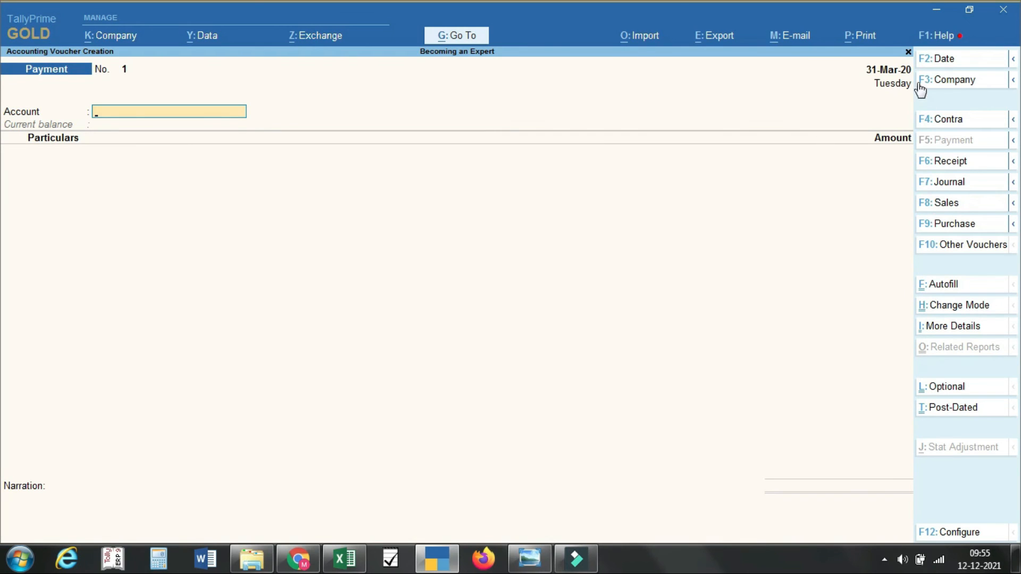
left_click(946, 213)
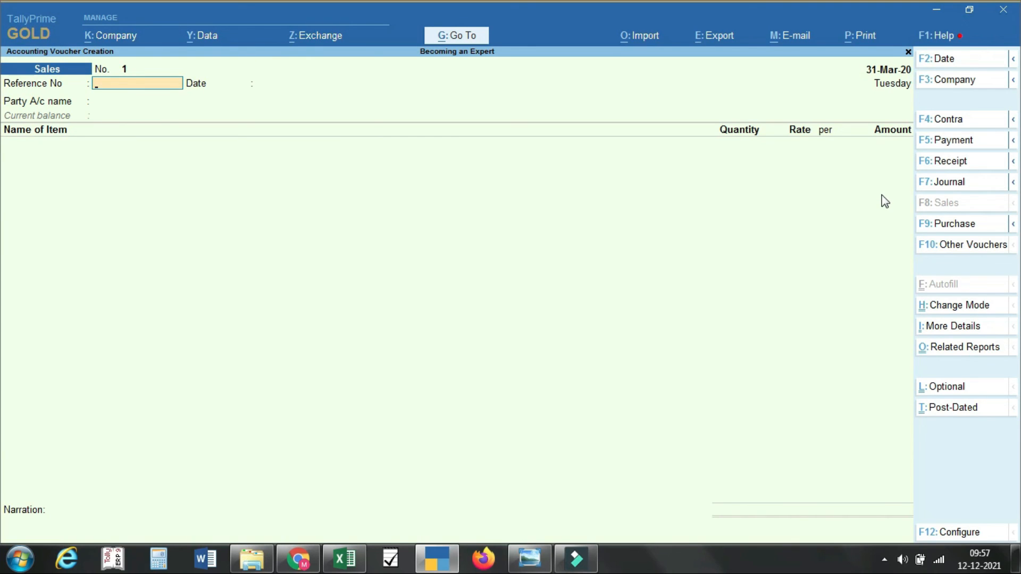
left_click(1014, 60)
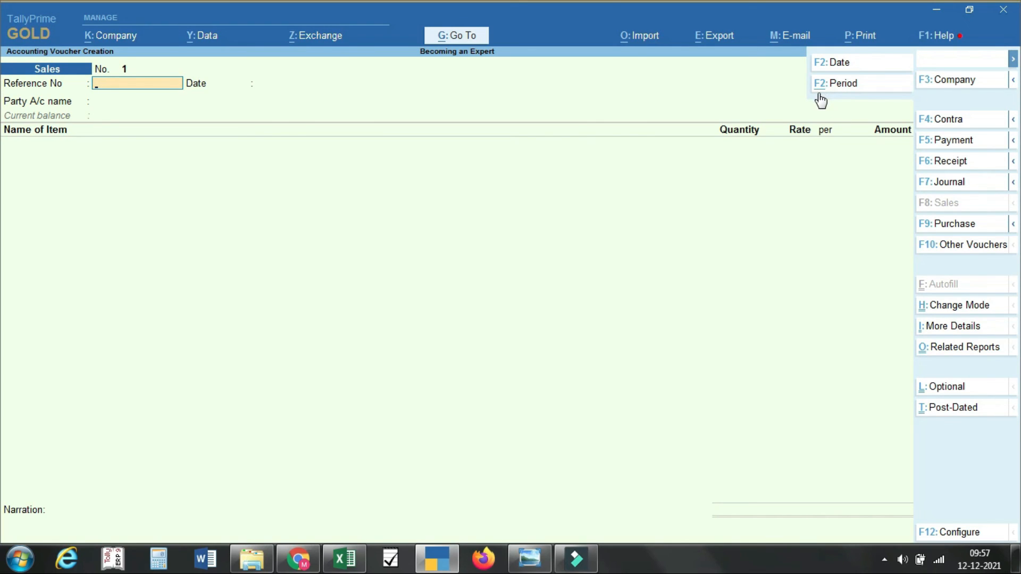
left_click(832, 95)
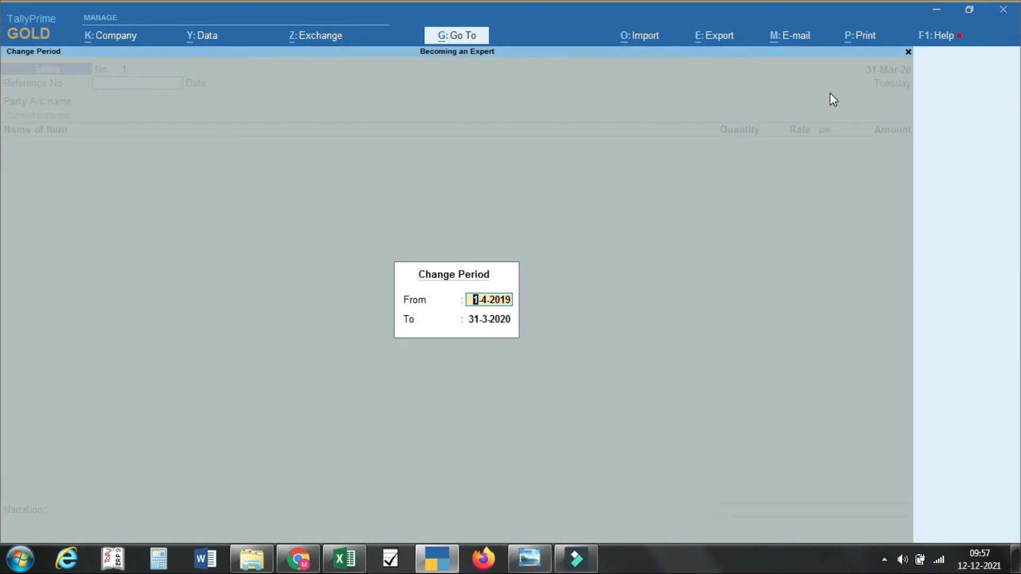
key("Return")
type("31-3-2022")
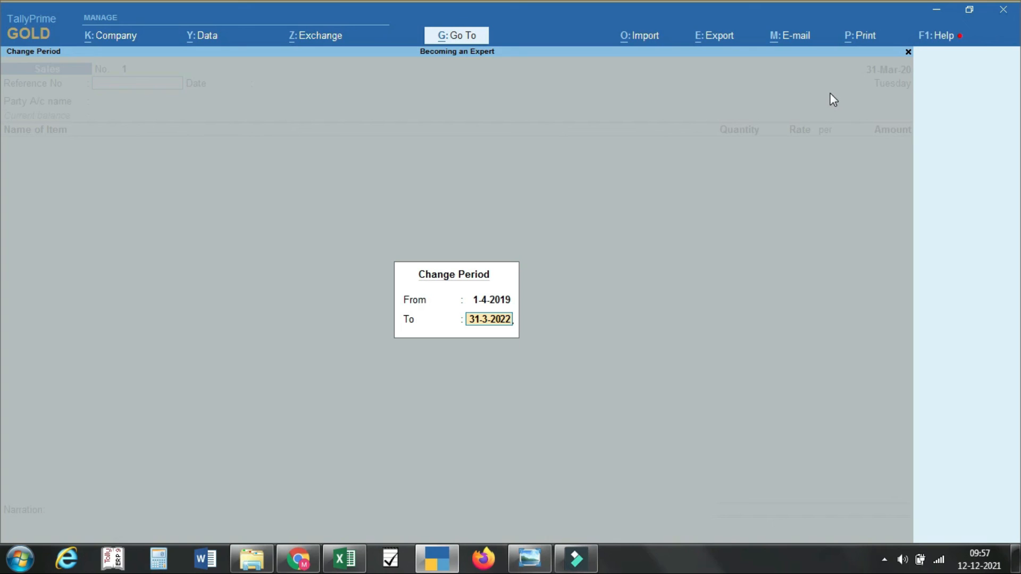
key("Return")
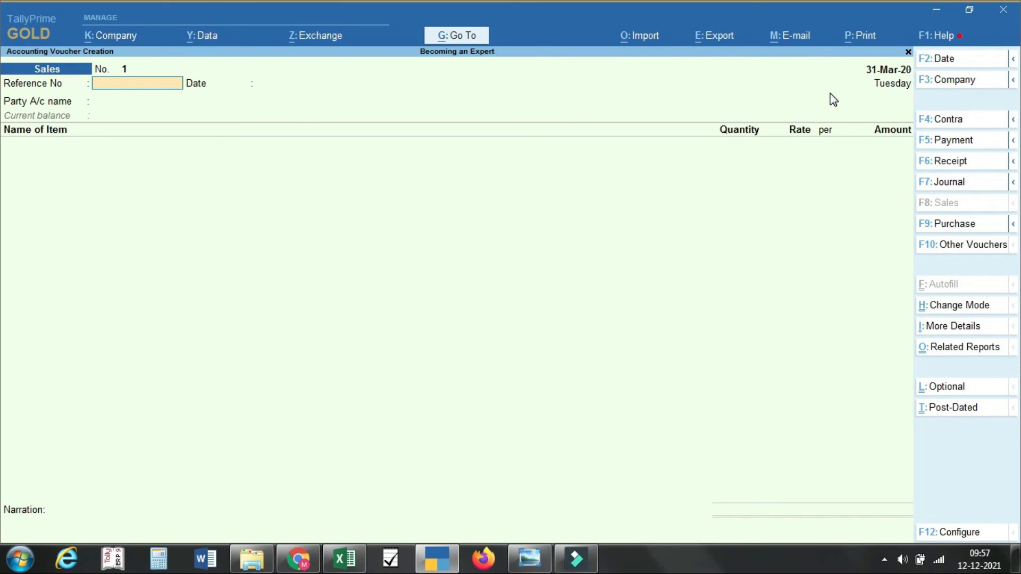
Step: Date the voucher 1-4-2021 and enter Reference No 01
key("F2")
type("1")
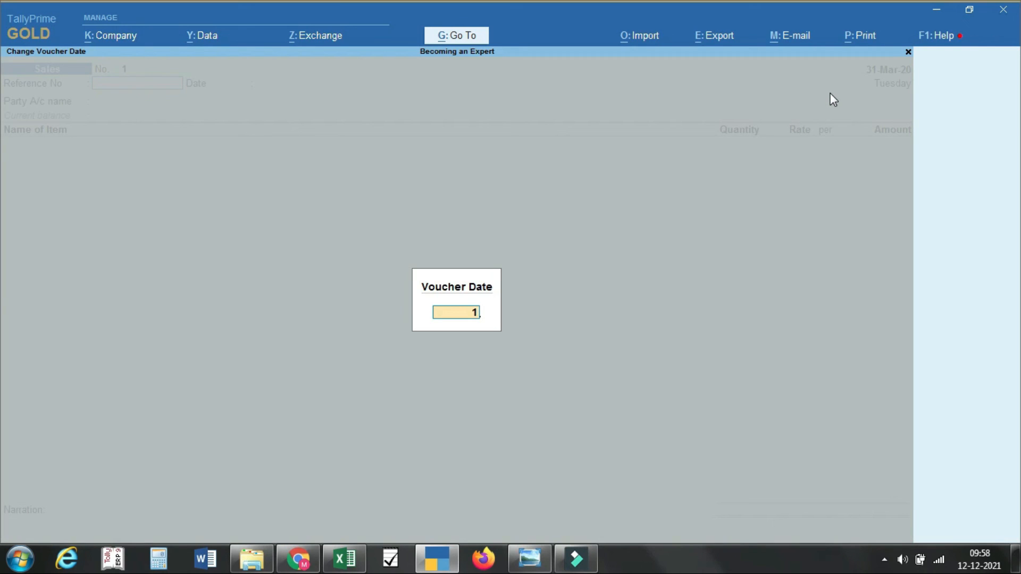
type("-4-2021")
key("Return")
type("01")
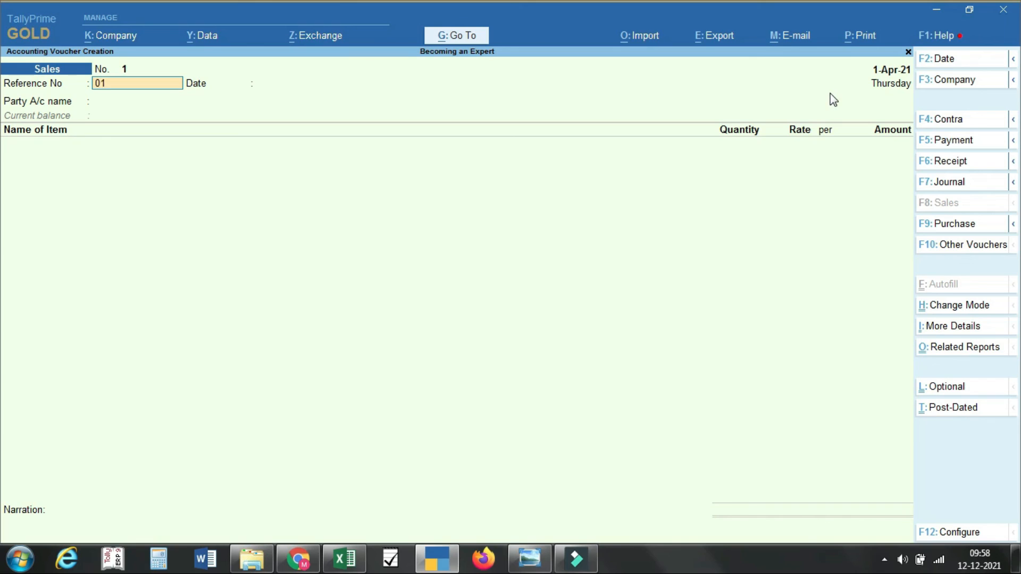
key("Return")
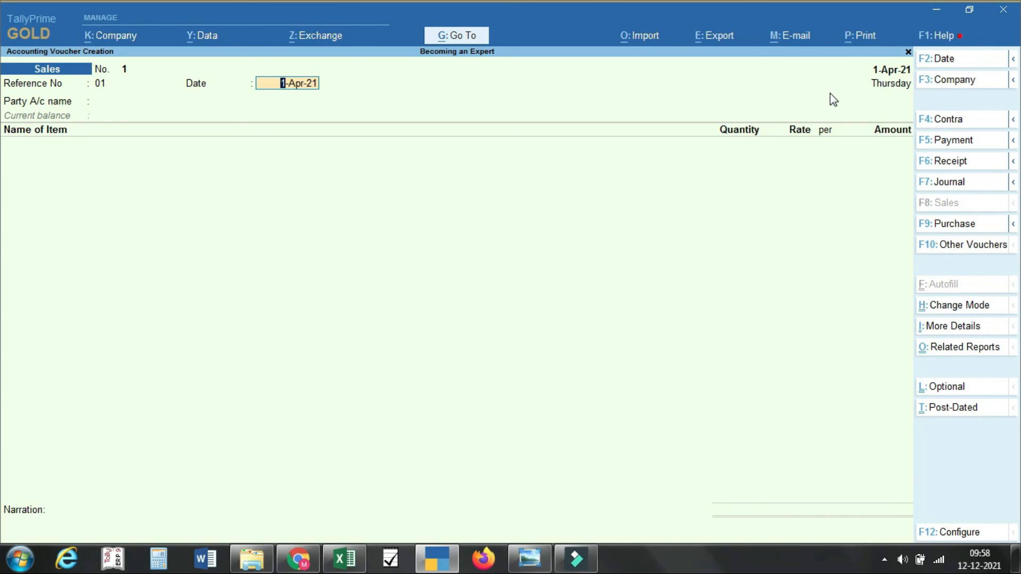
Step: Choose Girija Uniqlean Systems as the party and accept its dispatch and party details
key("Return")
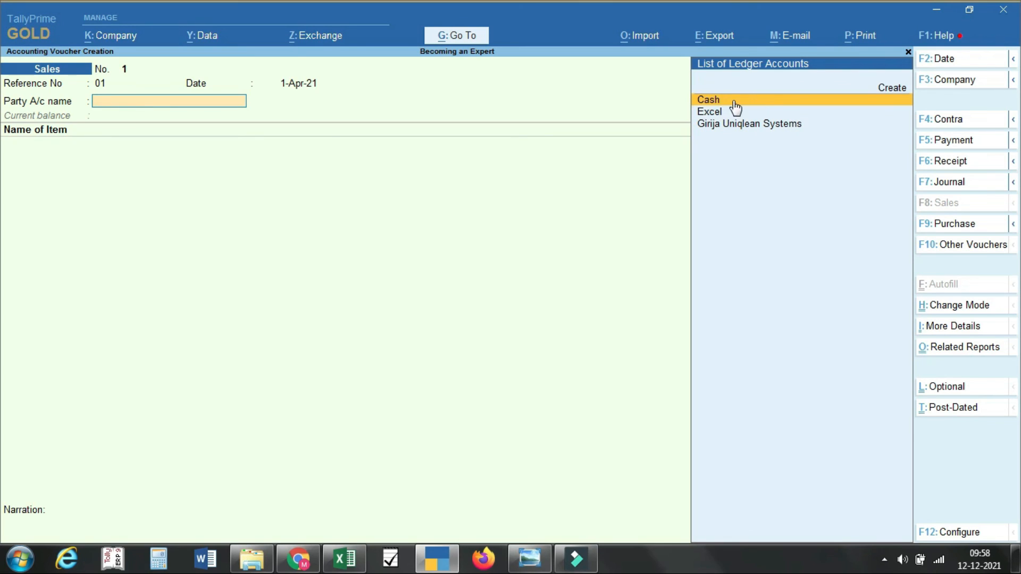
left_click(734, 125)
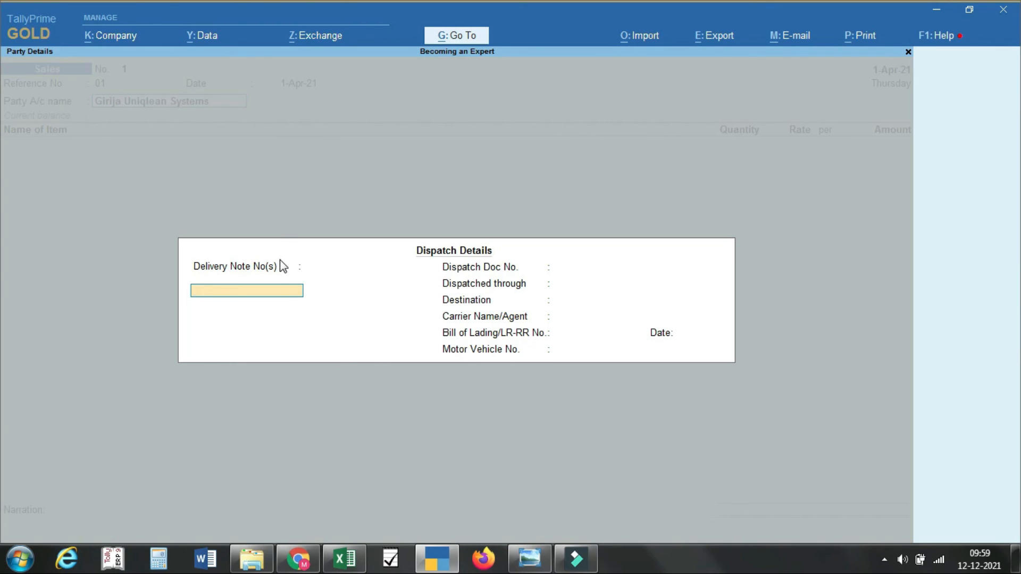
key("Escape")
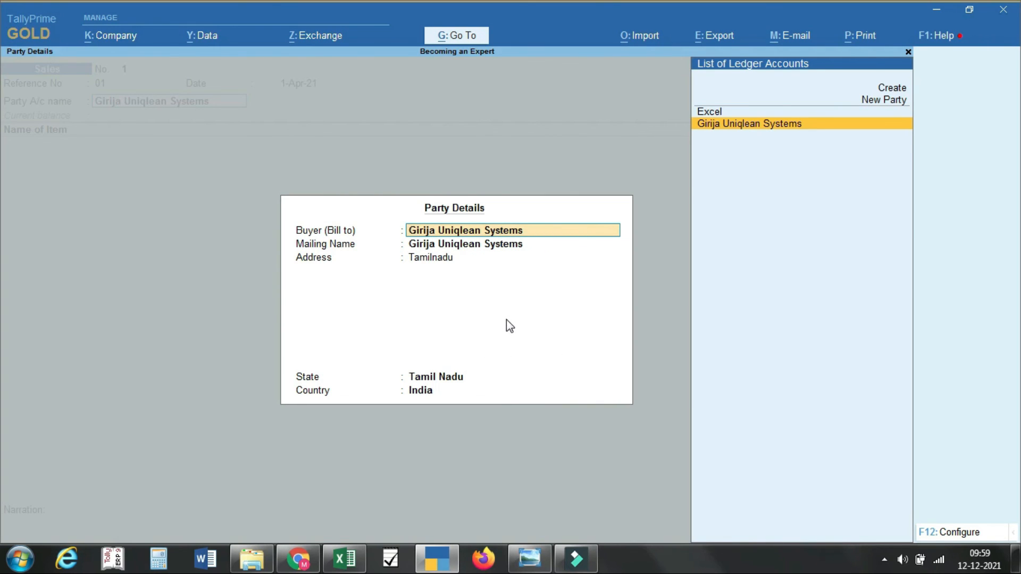
key("ctrl+a")
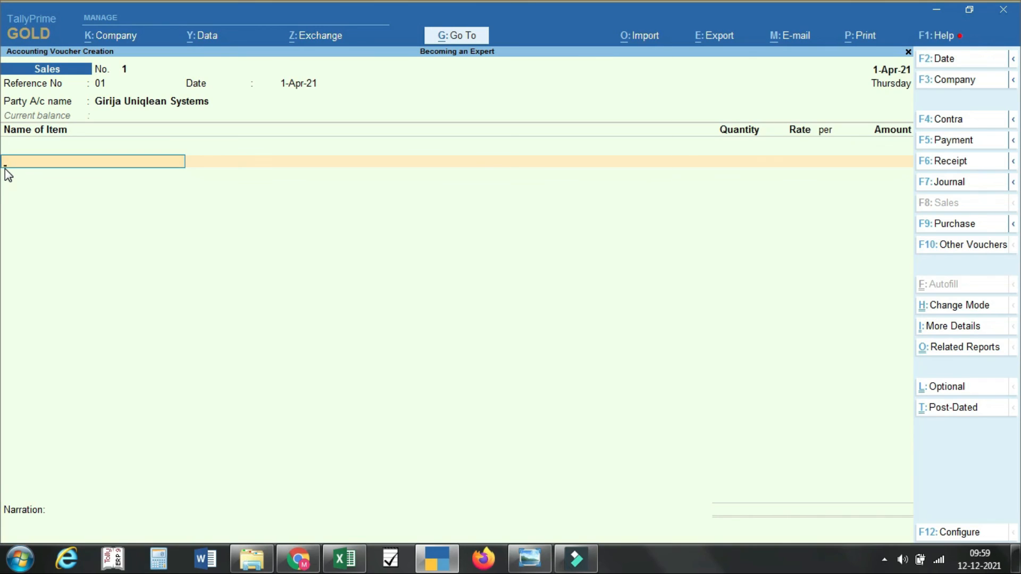
Step: Add 30 Watt Led Bulb, 4 NOS at 500, with 2,000.00 allocated to Sales GST
key("space")
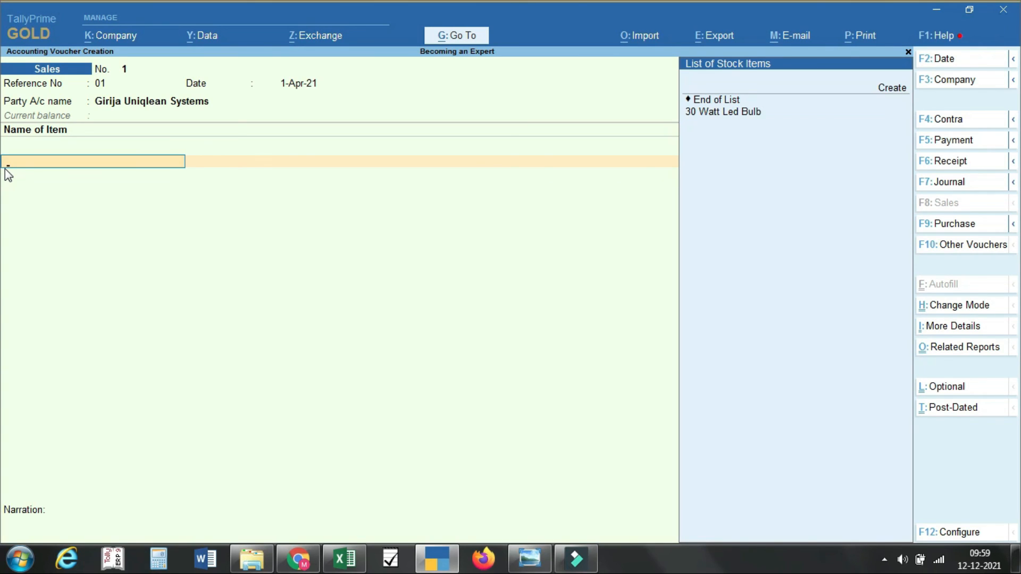
key("Down")
key("Down")
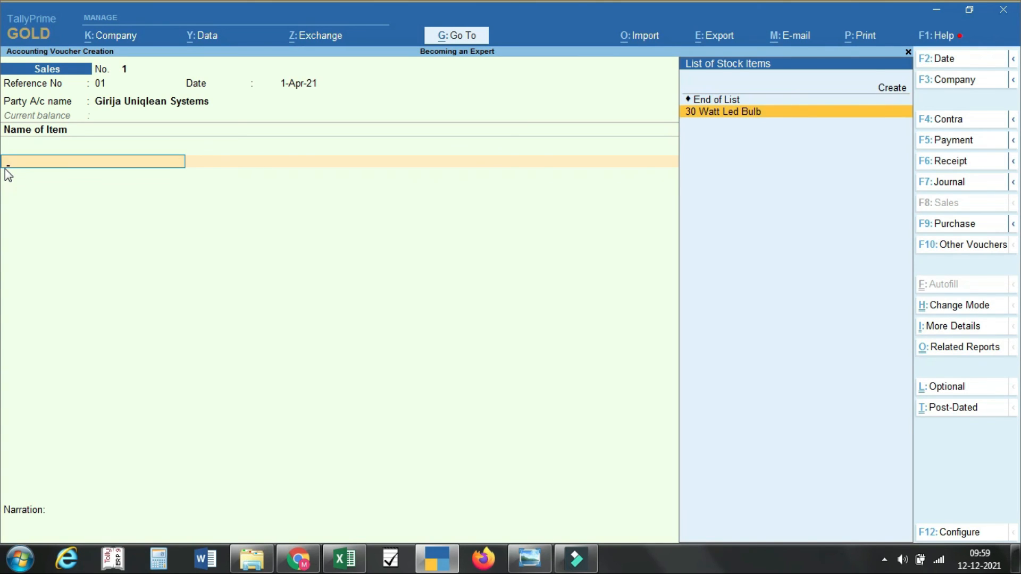
key("Return")
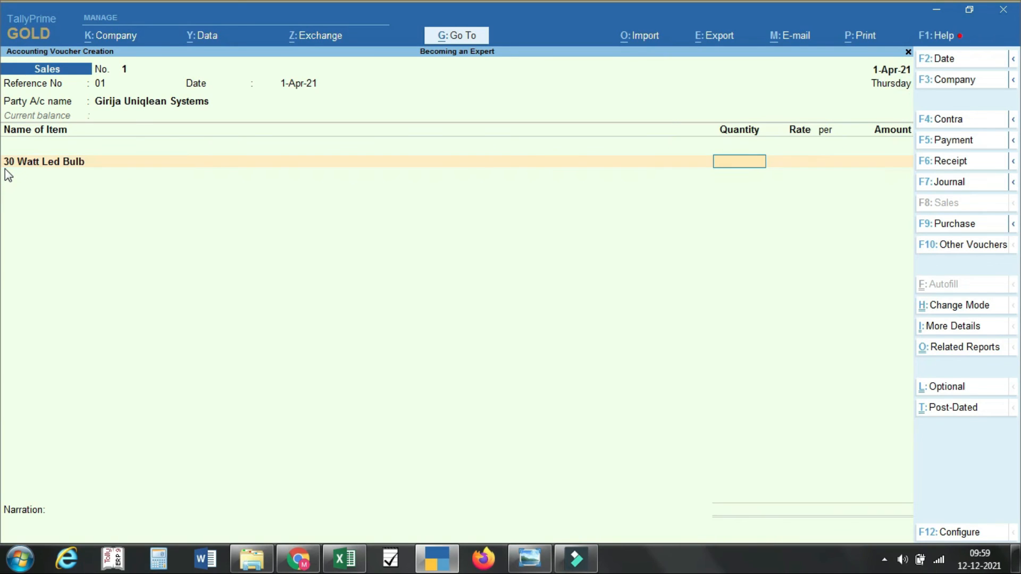
type("4")
key("Return")
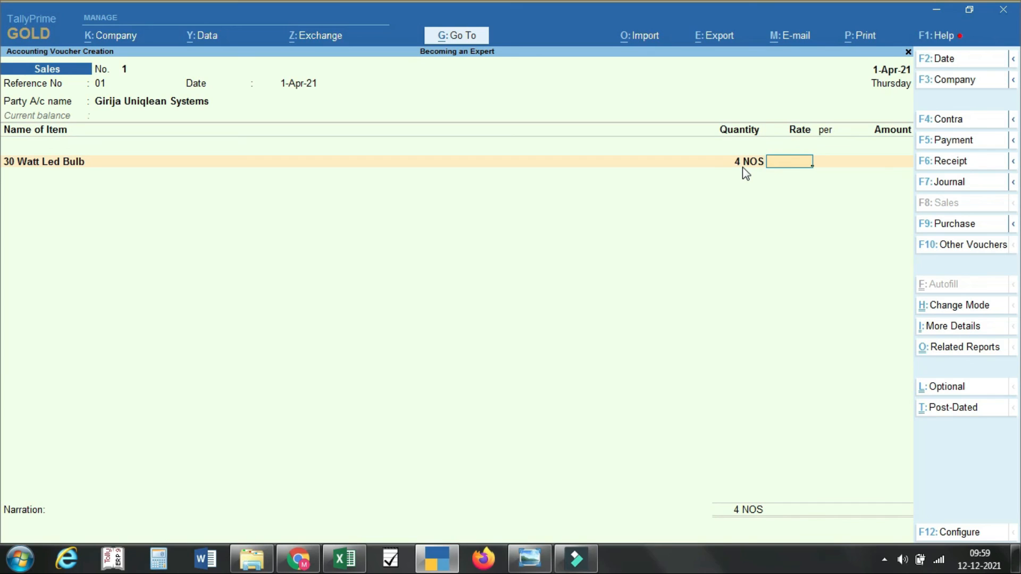
type("500")
key("Return")
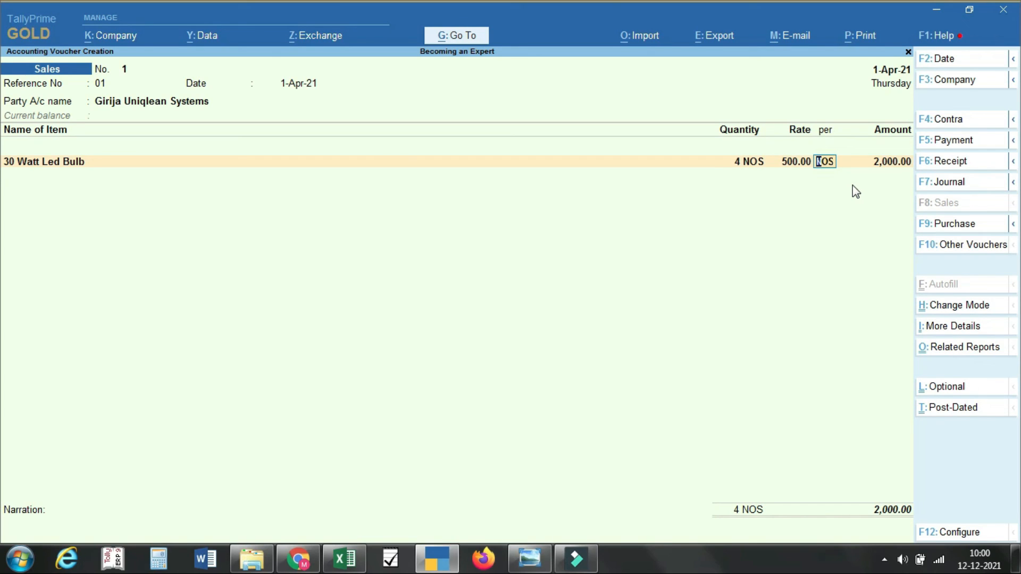
key("Return")
key("Return")
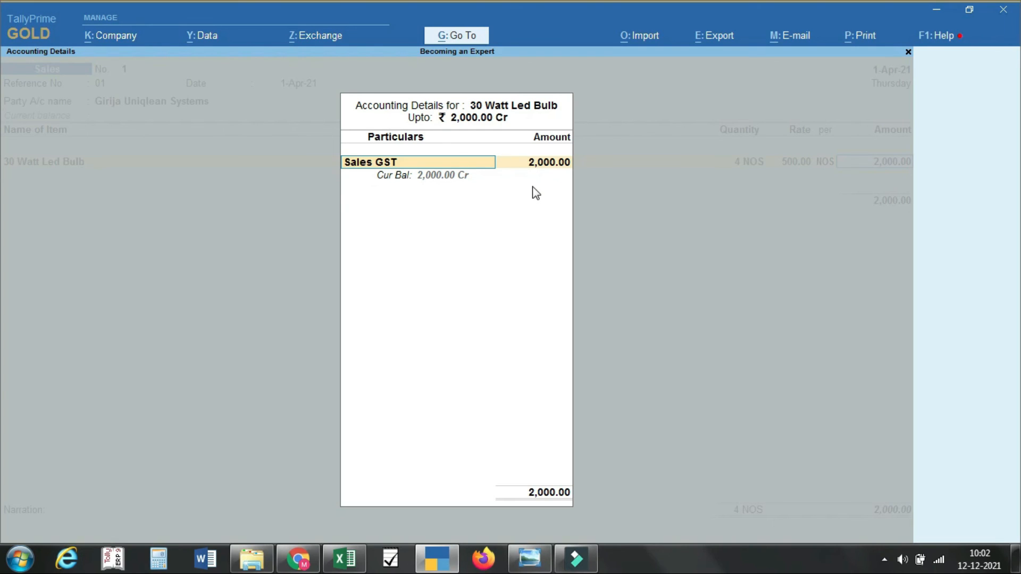
key("ctrl+a")
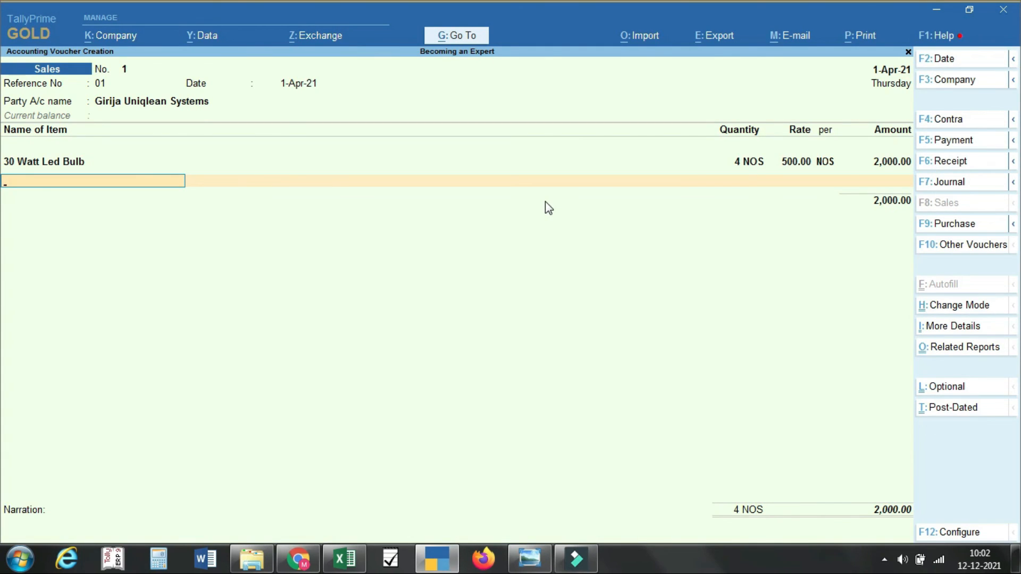
Step: Add IGST as the tax ledger below the item, replacing the CGST chosen first
key("Return")
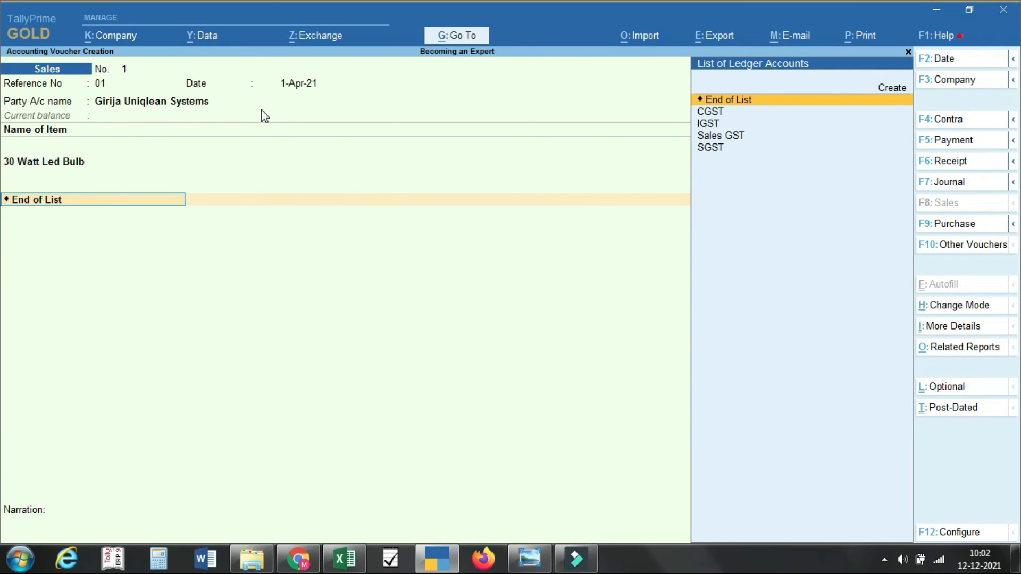
key("Down")
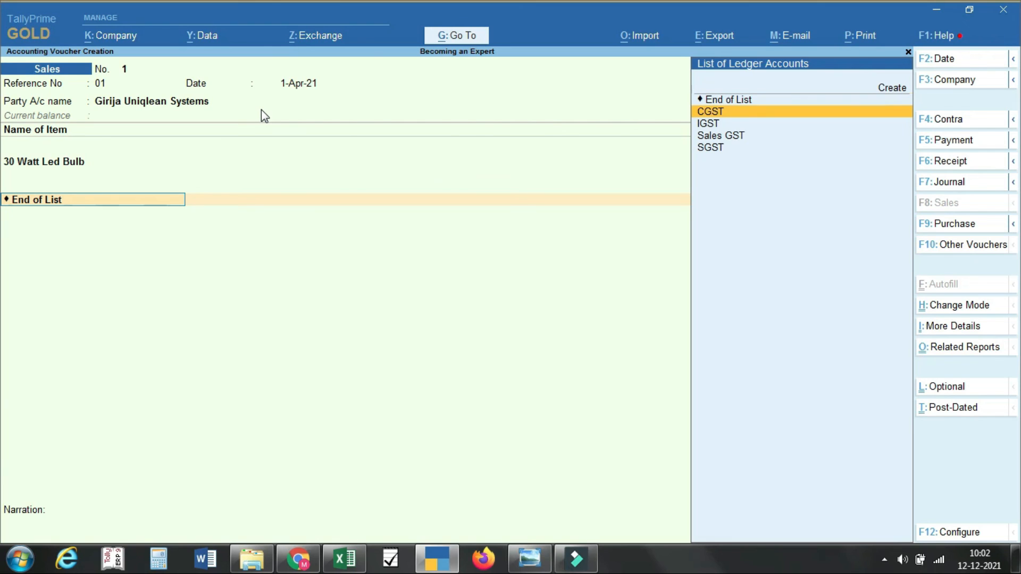
key("Return")
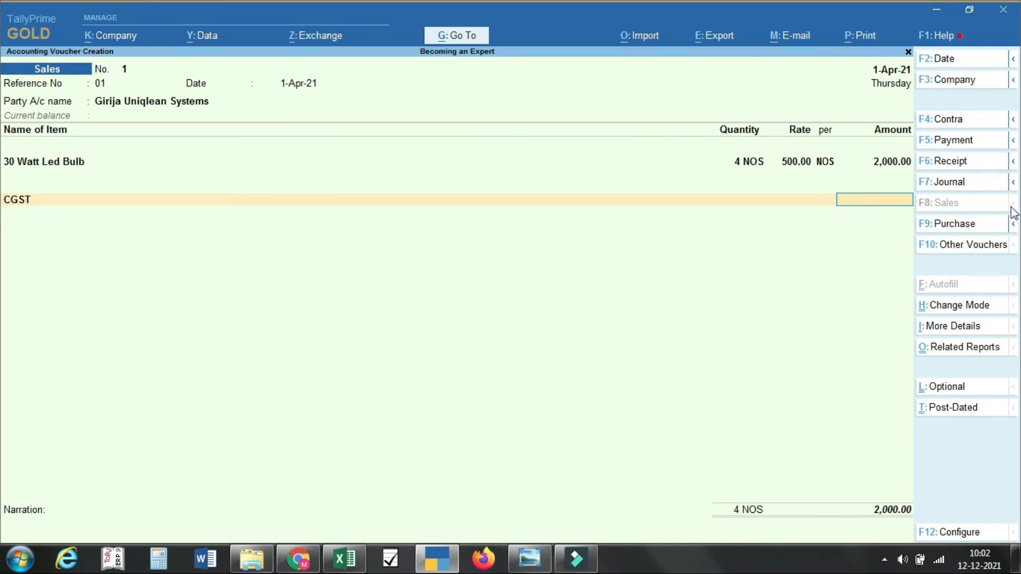
key("BackSpace")
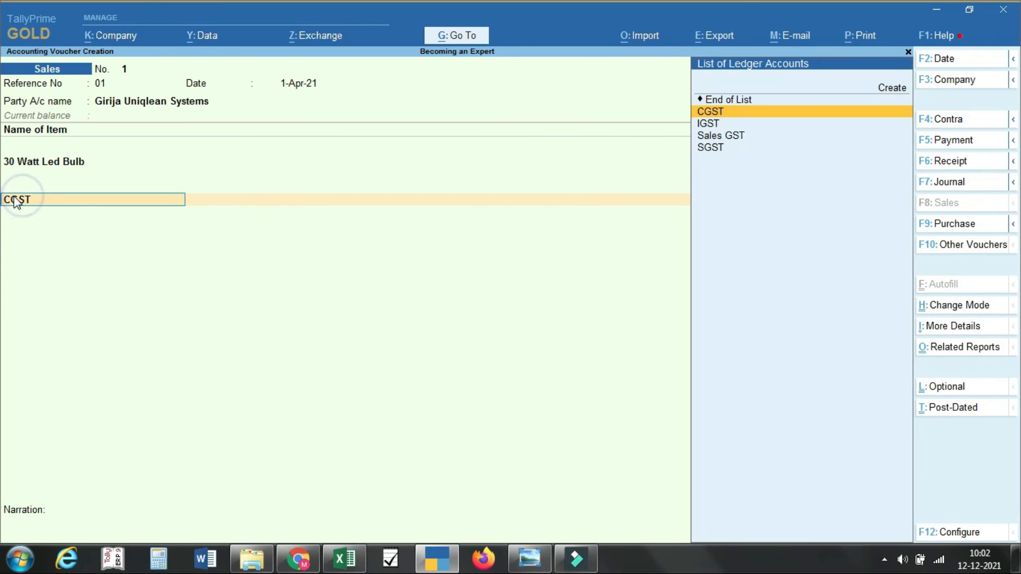
left_click(719, 129)
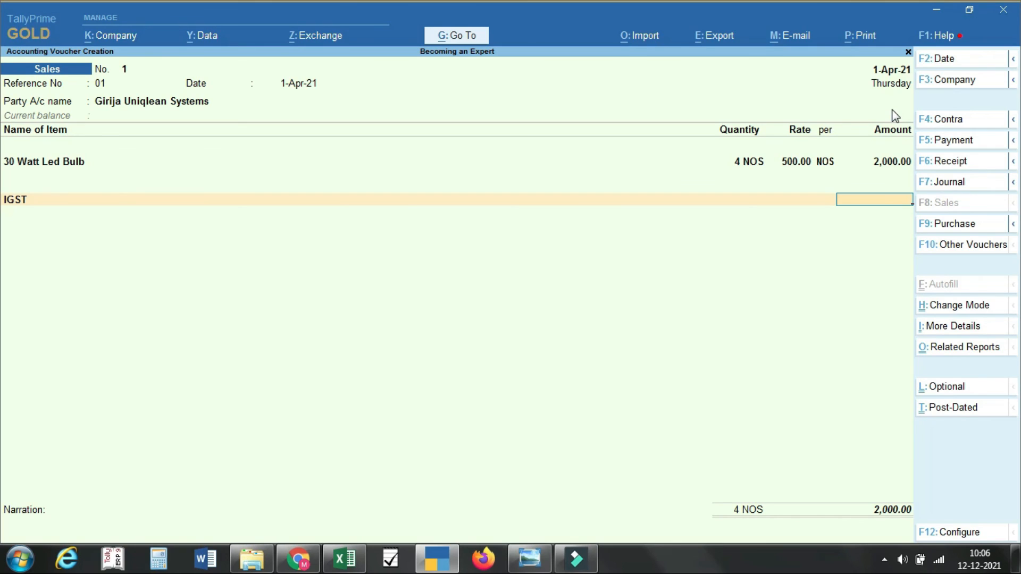
Step: Change the voucher date to 18-4-21
key("F2")
type("18-4-21")
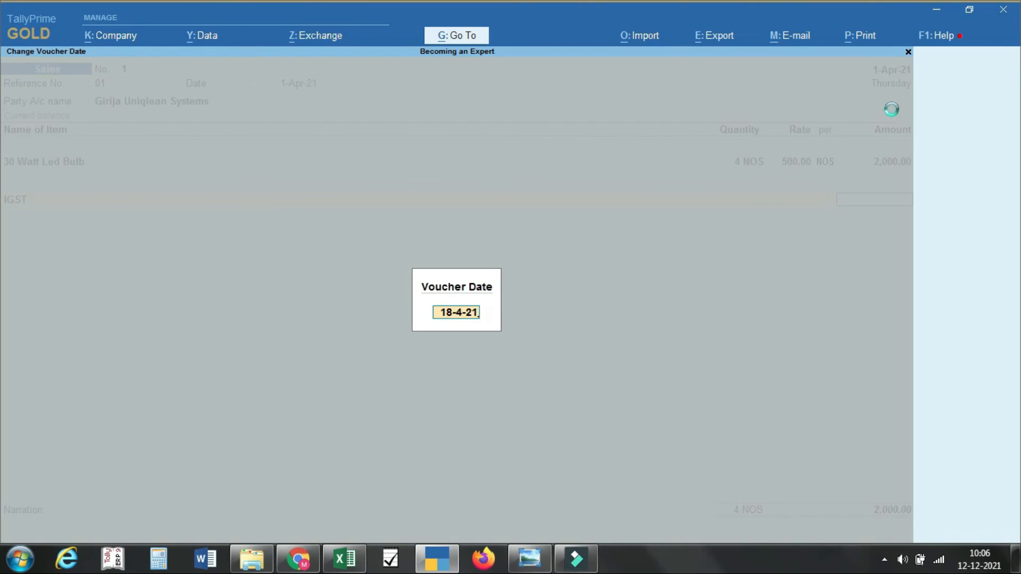
key("Return")
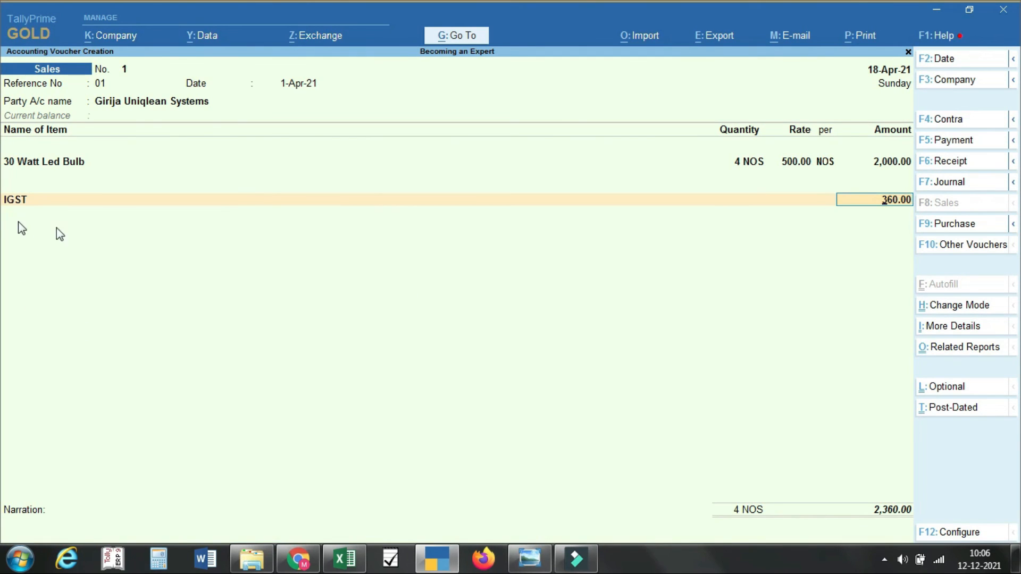
Step: Keep New Ref as the bill-wise adjustment and save the 2,360.00 sales voucher
key("Return")
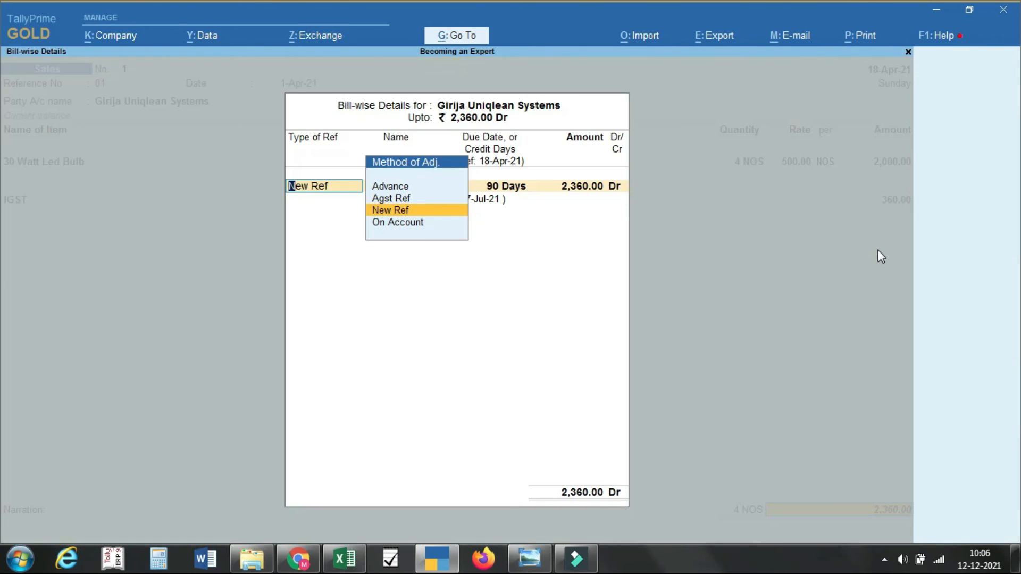
key("Return")
key("Return")
key("Return")
key("Return")
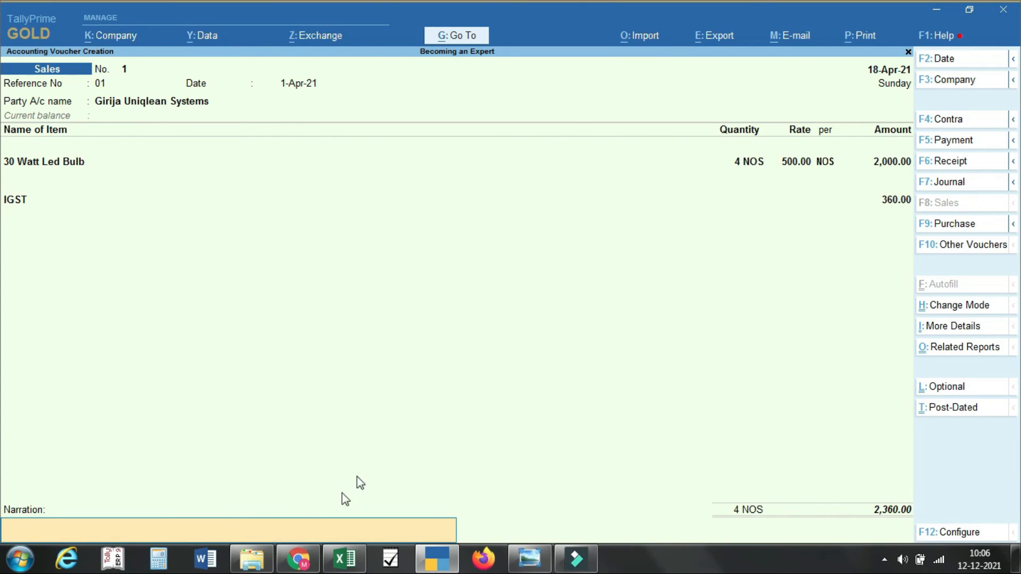
key("ctrl+a")
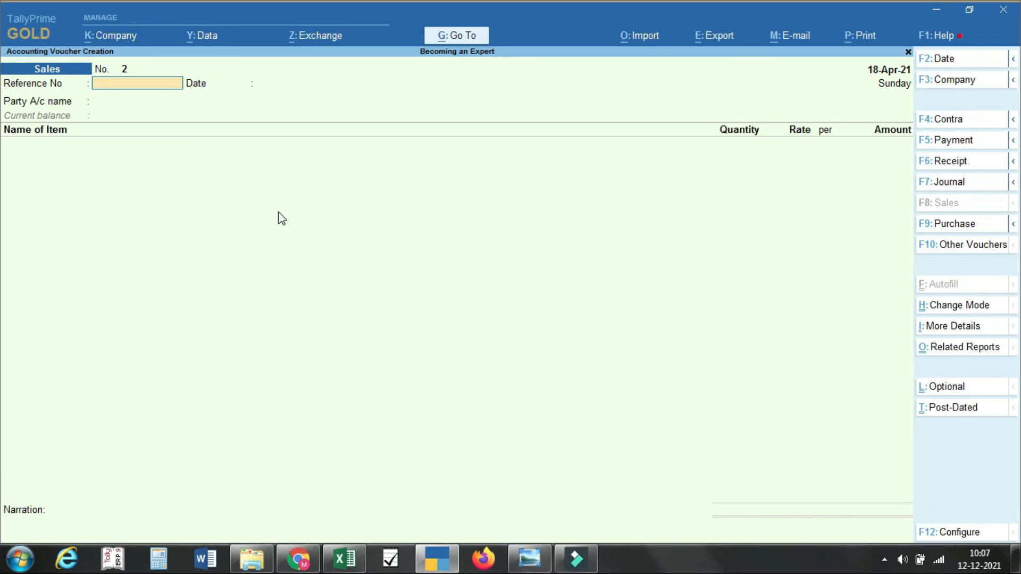